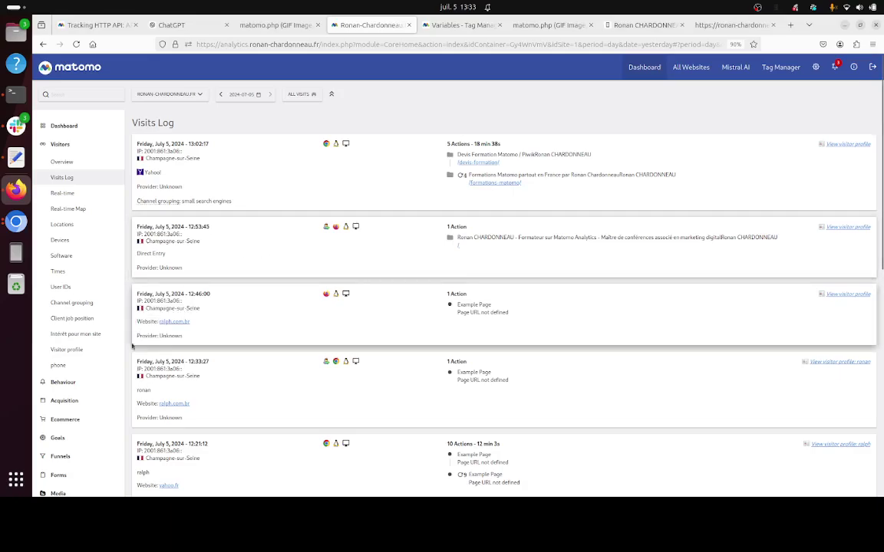
View the All Channels acquisition report and highlight the Search Engines and Websites channel types
left_click(72, 147)
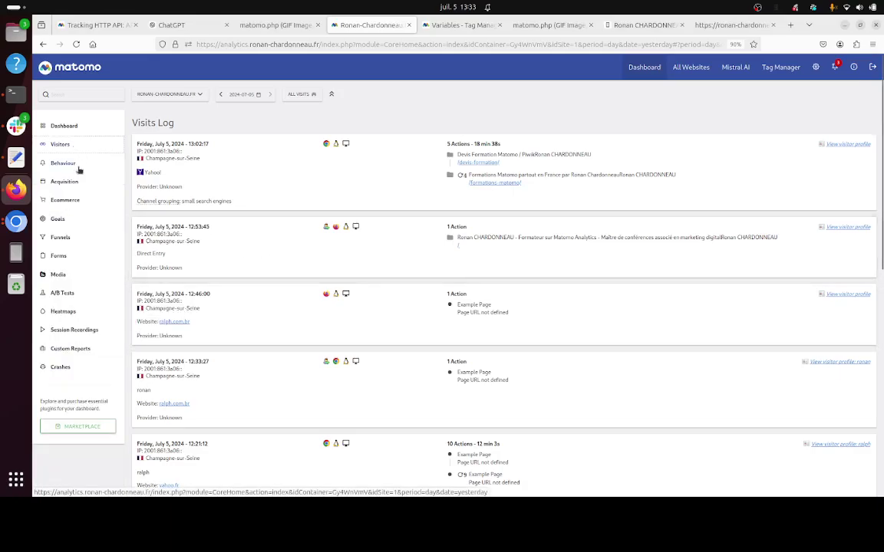
left_click(62, 181)
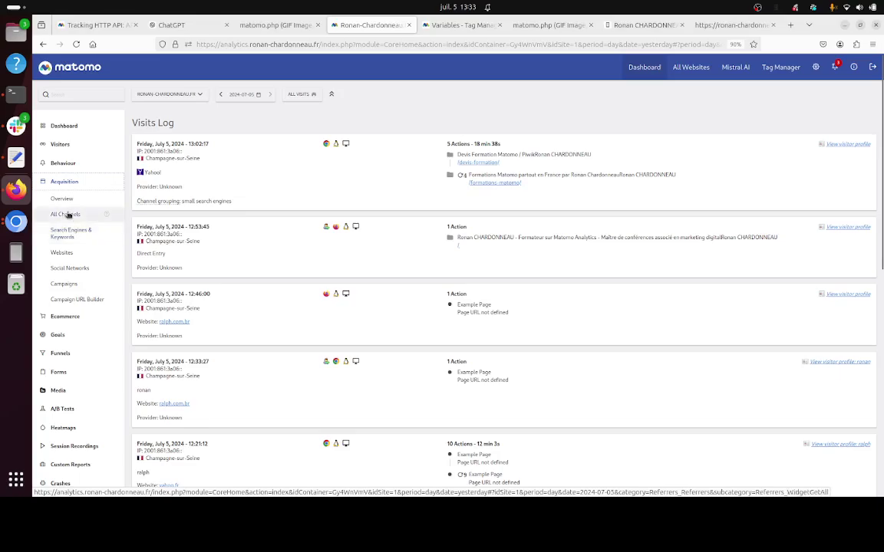
left_click(69, 215)
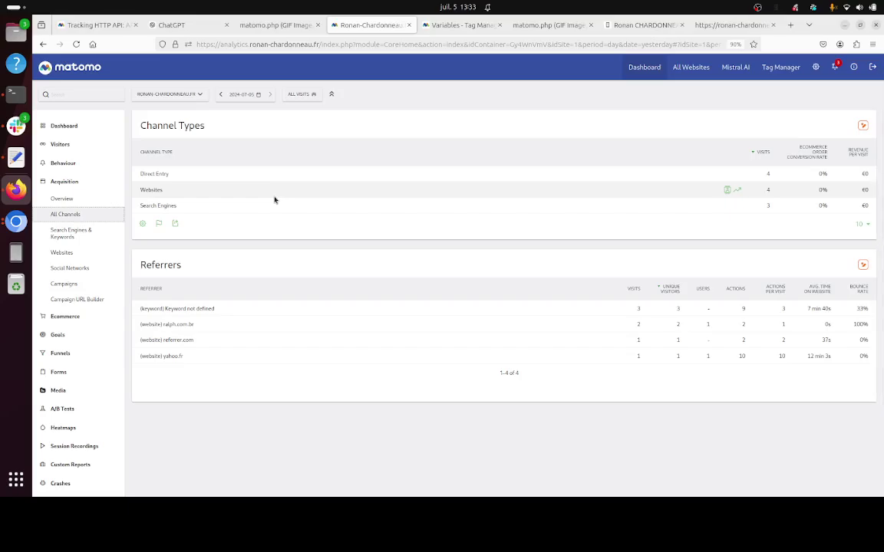
triple_click(142, 206)
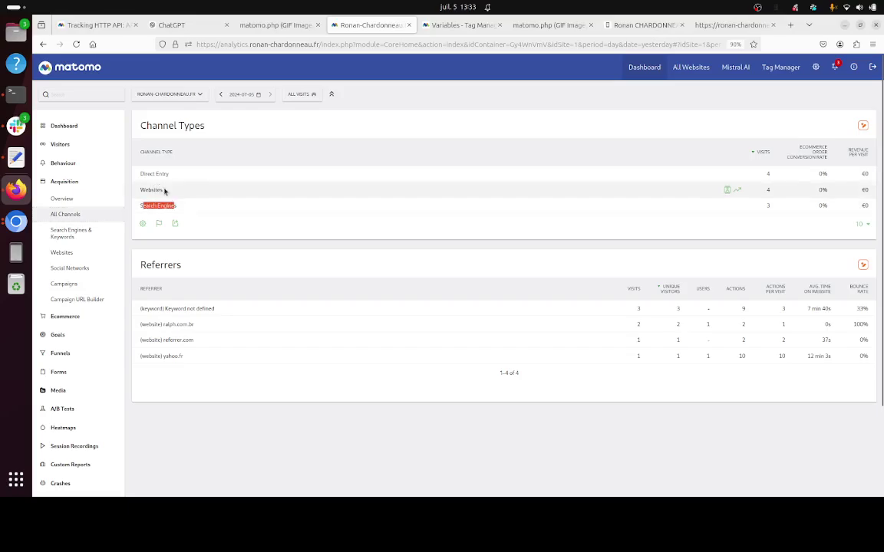
left_click_drag(164, 191, 137, 192)
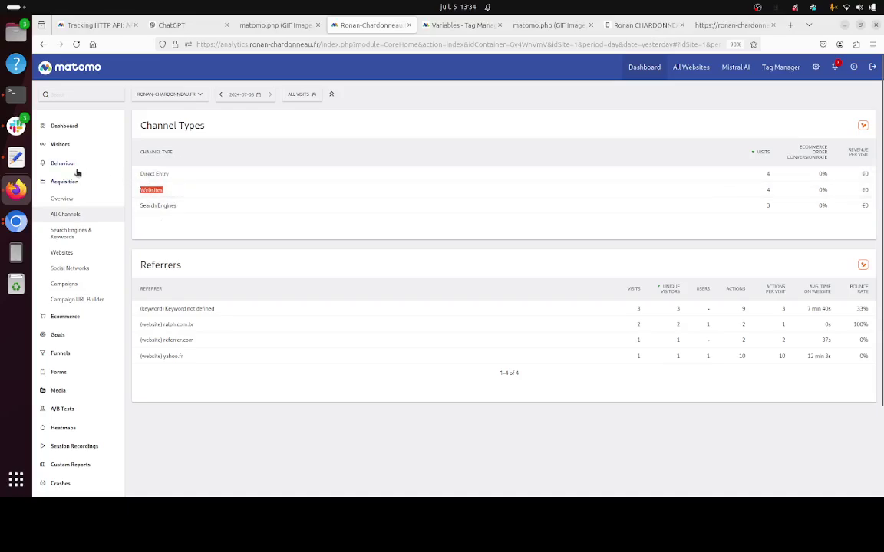
View the Channel grouping visitor report, and locate the Channel grouping visit dimension in the website's custom dimension settings
left_click(83, 146)
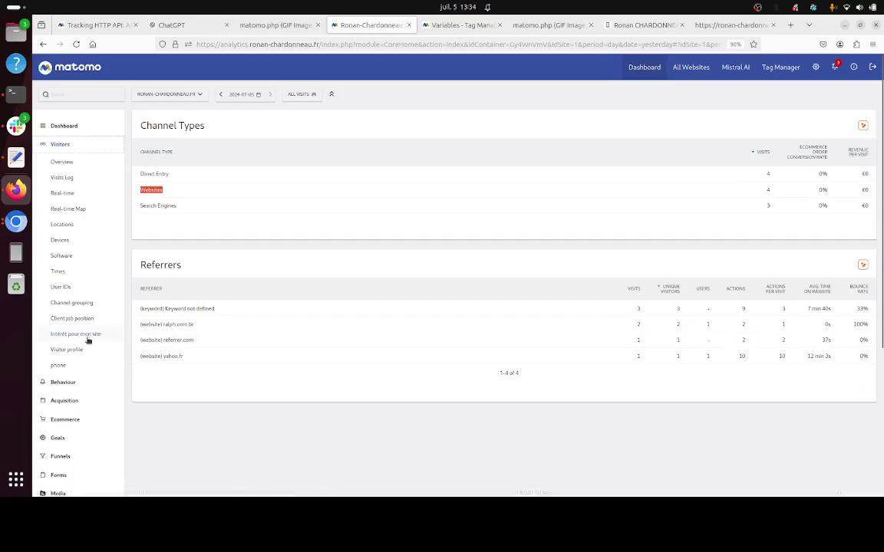
left_click(92, 303)
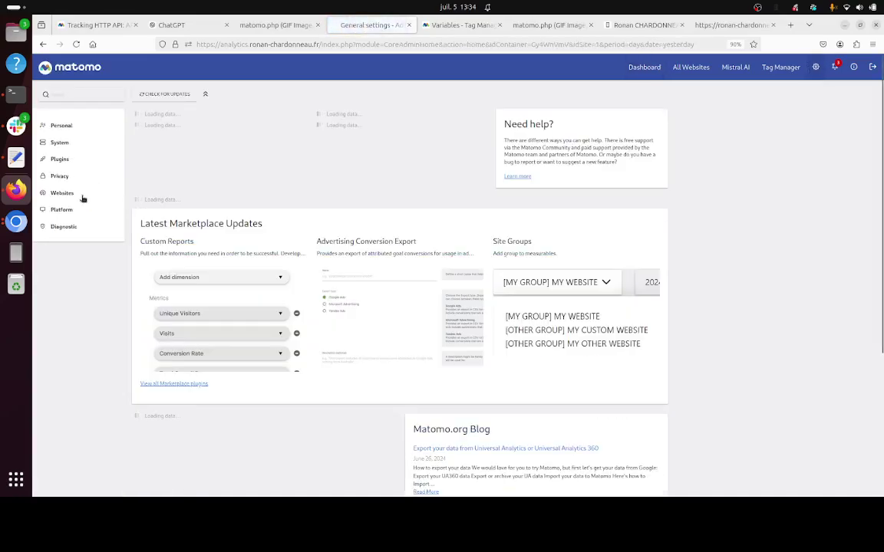
left_click(80, 194)
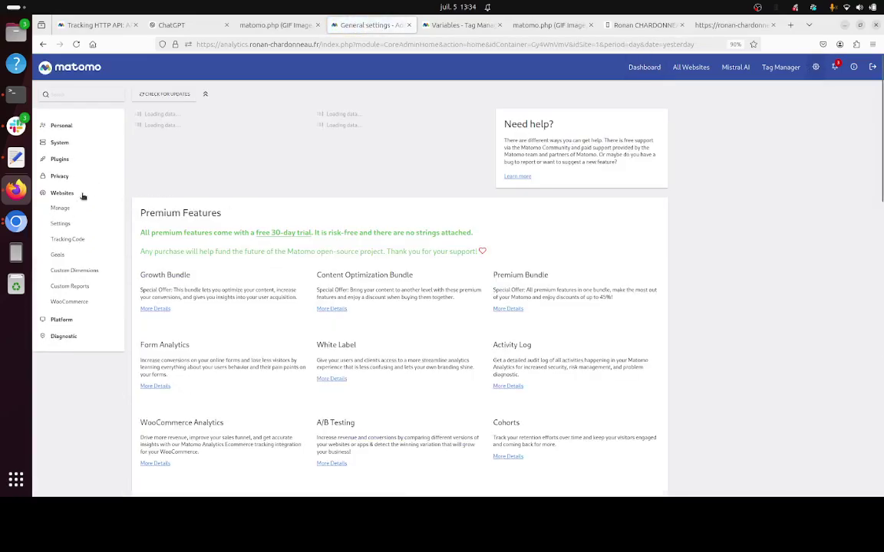
left_click(98, 273)
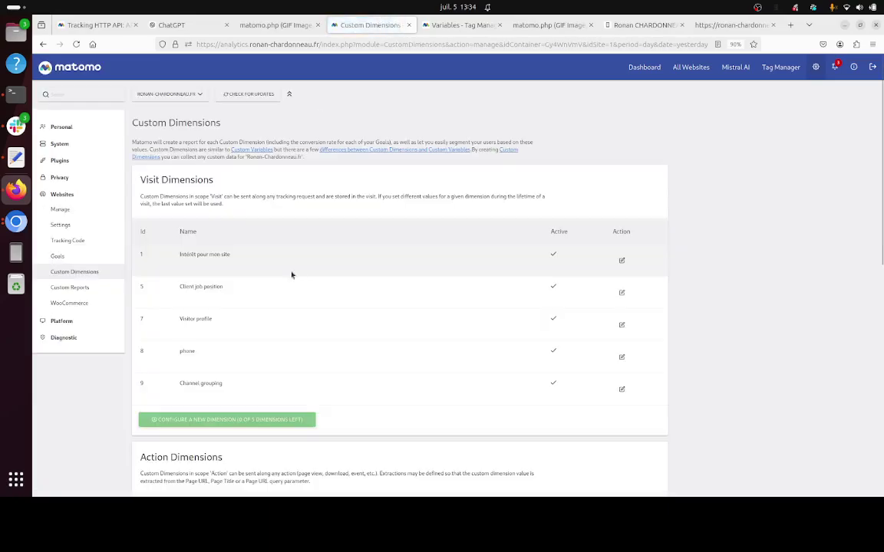
scroll(230, 313, "down", 3)
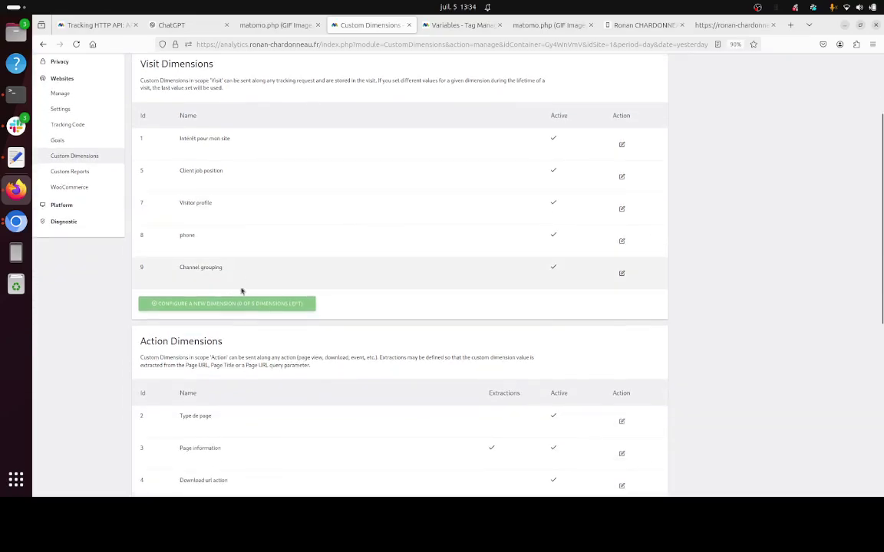
left_click_drag(180, 268, 223, 268)
scroll(169, 288, "up", 3)
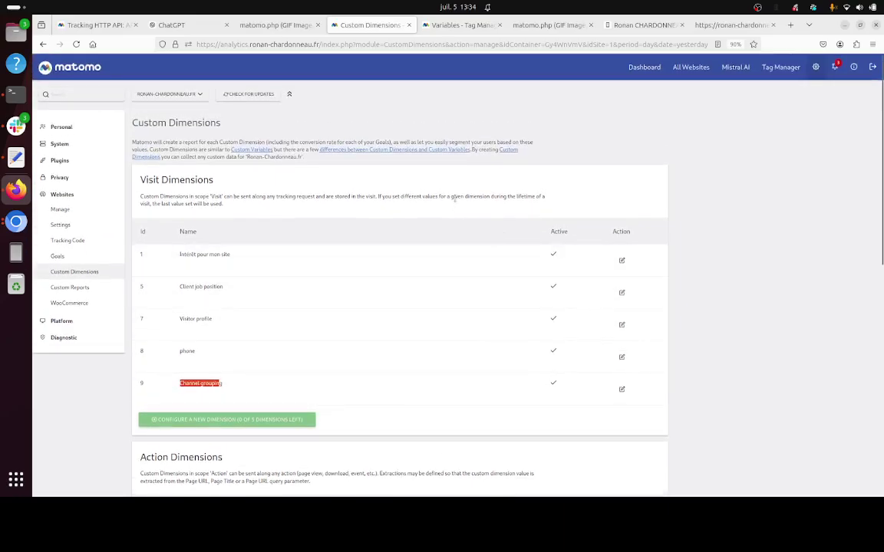
Open the tag "Matomo Analytics with channel grouping" in Tag Manager and check which Matomo configuration it uses
left_click(456, 24)
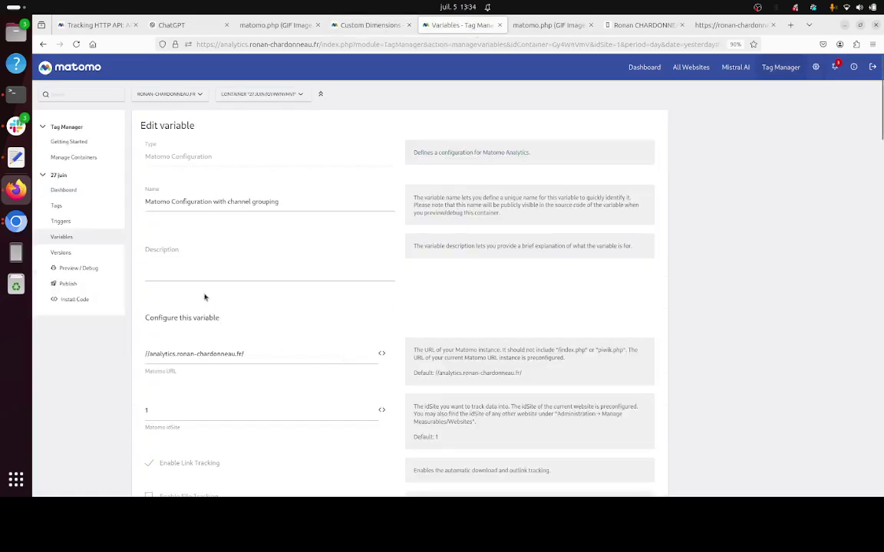
left_click(90, 212)
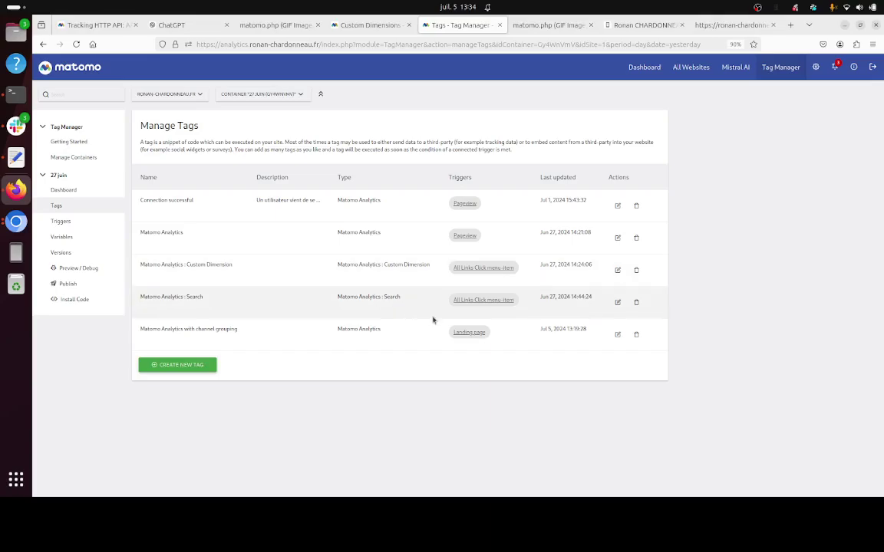
left_click(618, 335)
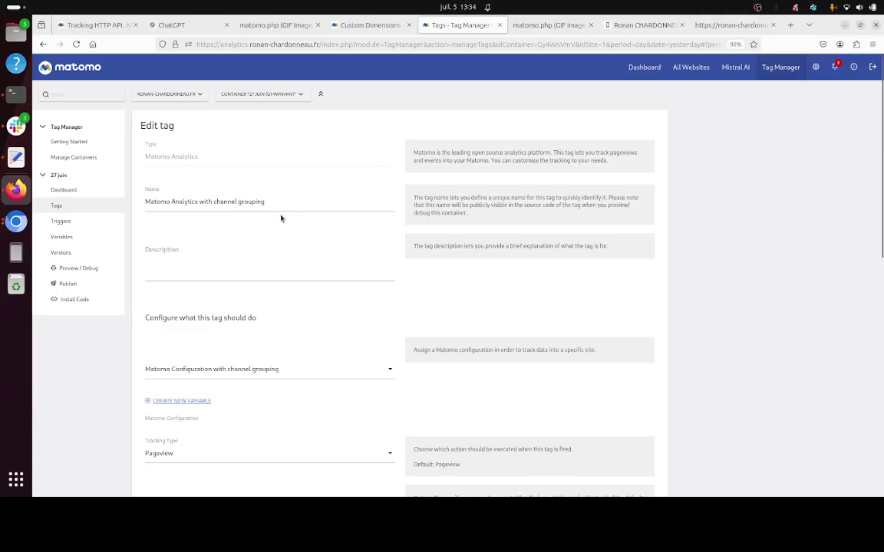
scroll(259, 310, "down", 1)
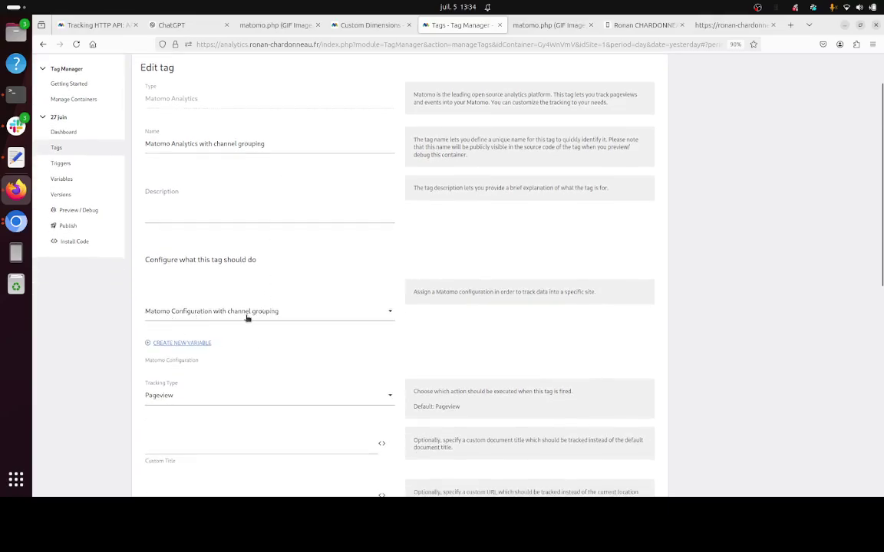
Open the variable "Matomo Configuration with channel grouping" in a separate browser tab and examine its custom dimension settings
right_click(70, 176)
left_click(142, 187)
left_click(491, 26)
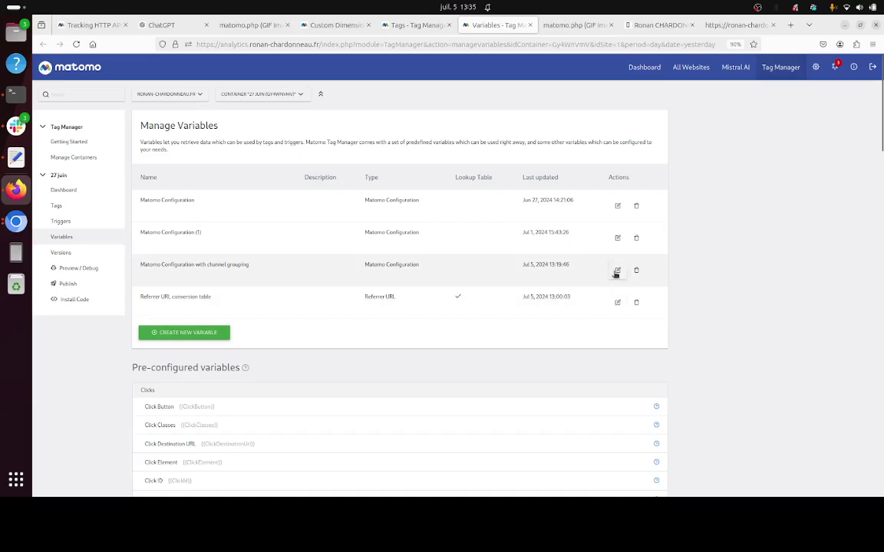
left_click(614, 273)
scroll(346, 342, "down", 10)
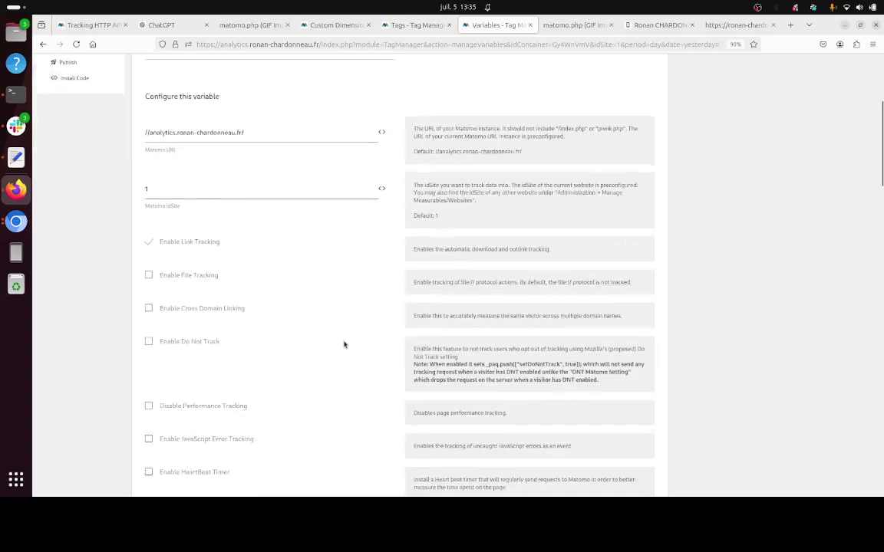
scroll(346, 345, "down", 15)
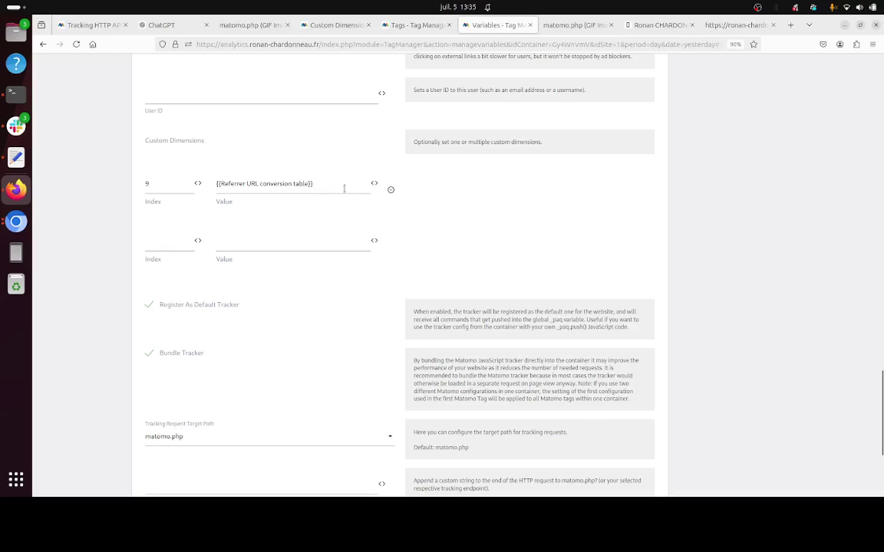
Start a new Referrer URL variable for the value of custom dimension 9 and show its advanced settings
left_click(375, 184)
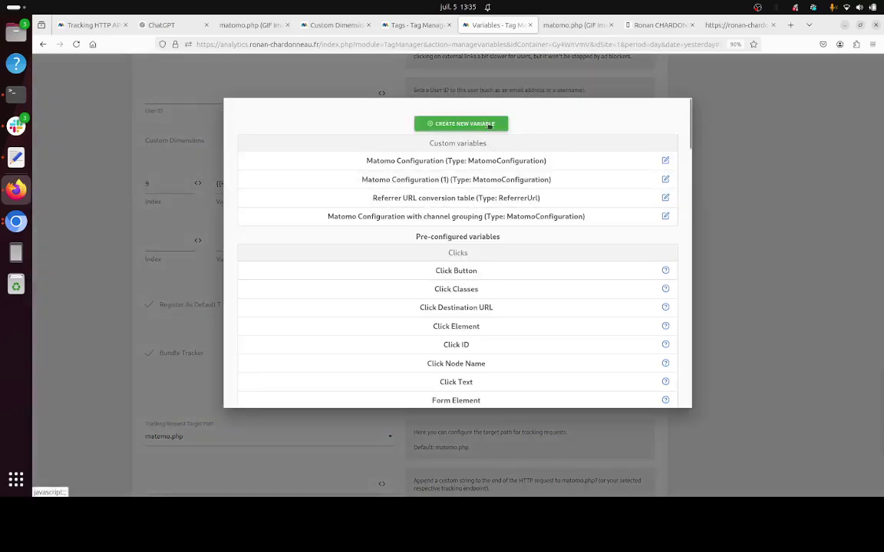
left_click(442, 123)
scroll(205, 322, "down", 3)
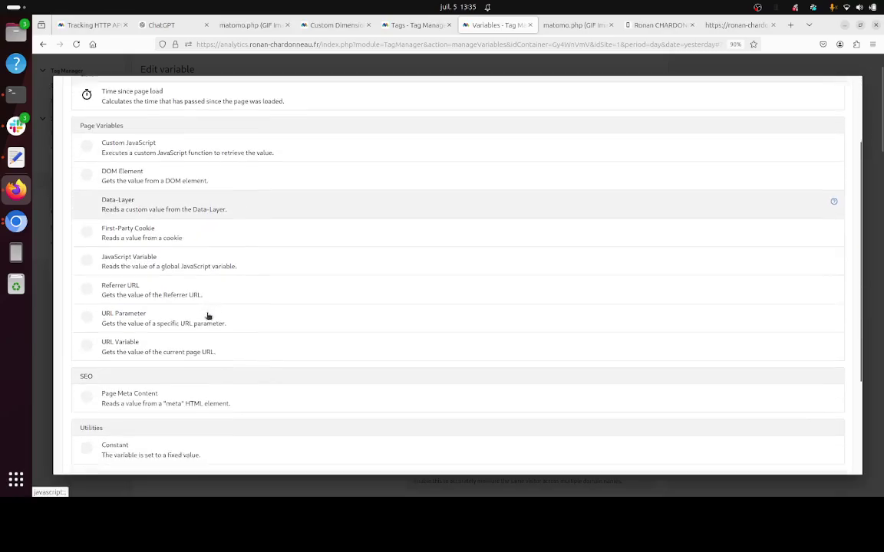
left_click(164, 290)
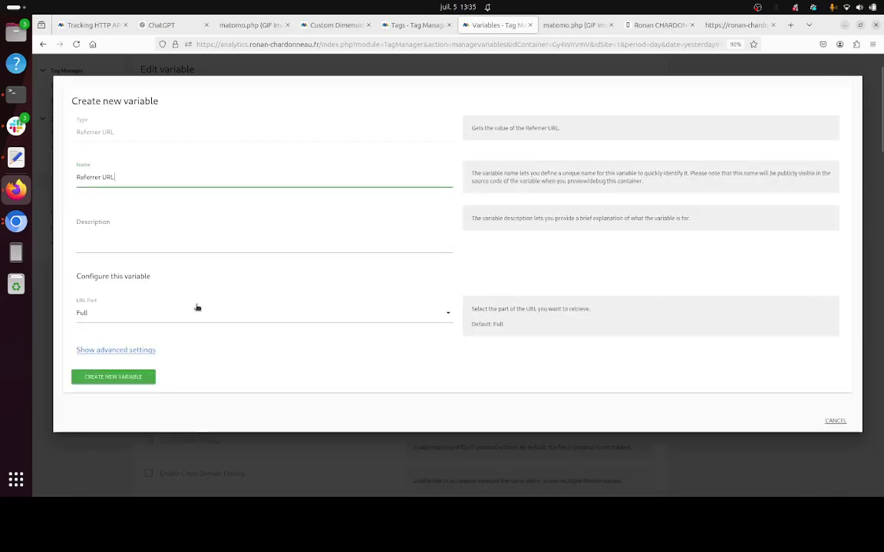
left_click(135, 351)
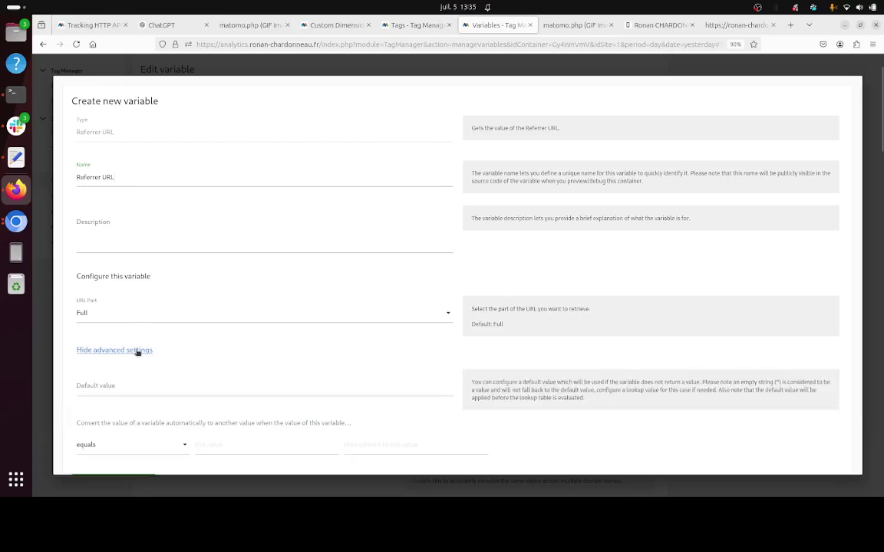
scroll(165, 383, "down", 1)
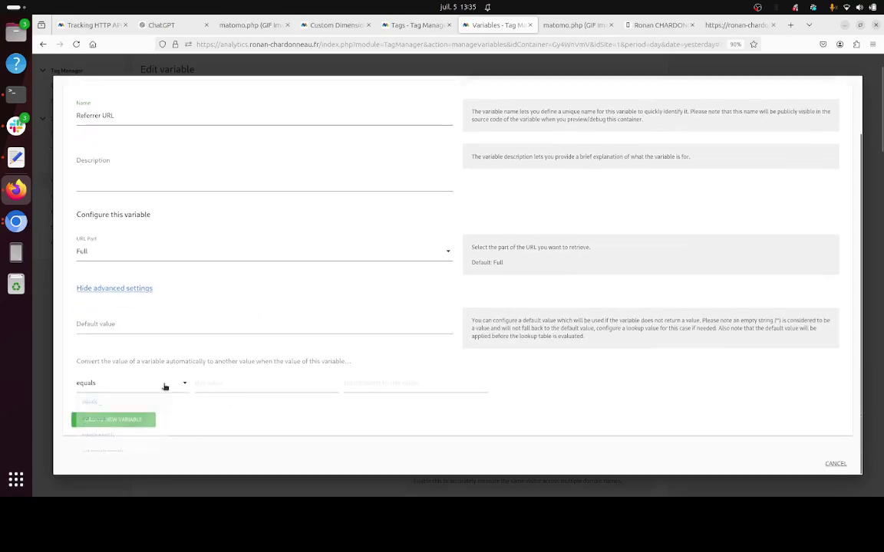
Try a conversion rule that turns referrer URLs containing "physical" into "physical event", and discard the new variable without creating it
left_click(165, 384)
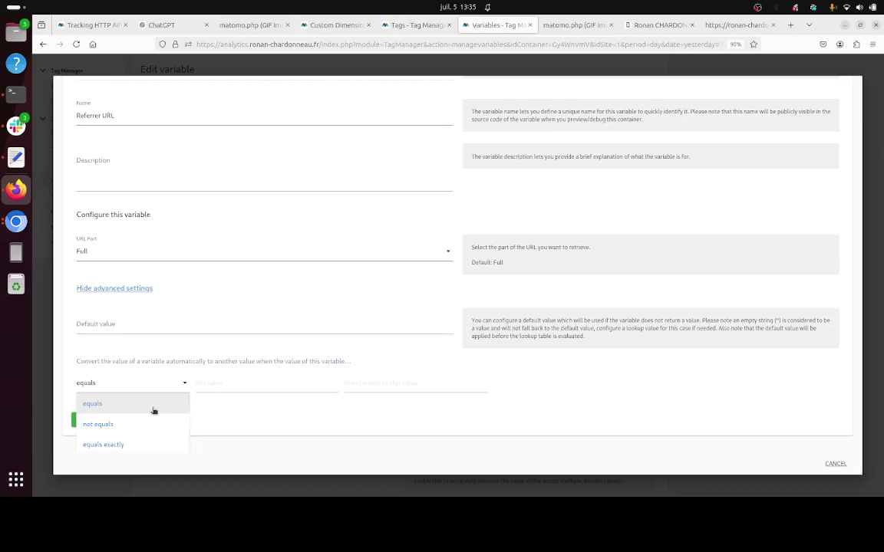
scroll(152, 423, "down", 2)
scroll(138, 414, "up", 3)
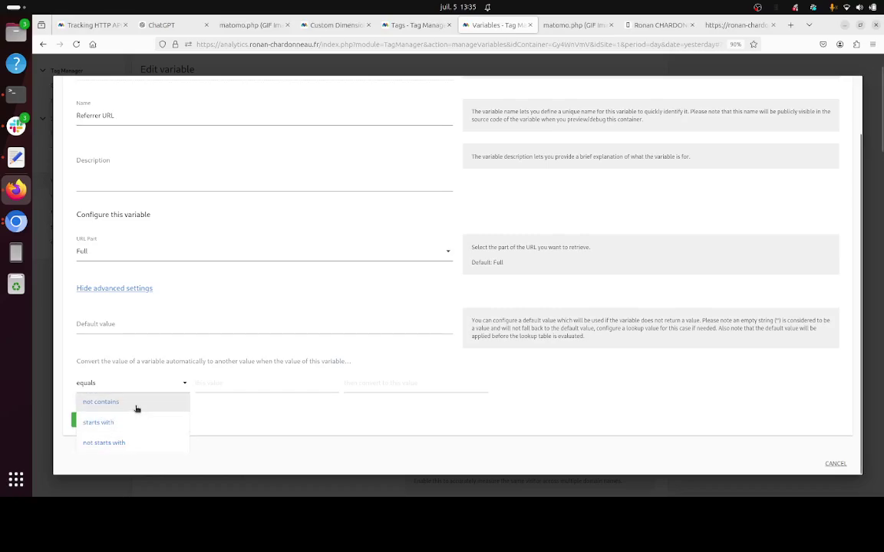
left_click(128, 431)
left_click(221, 381)
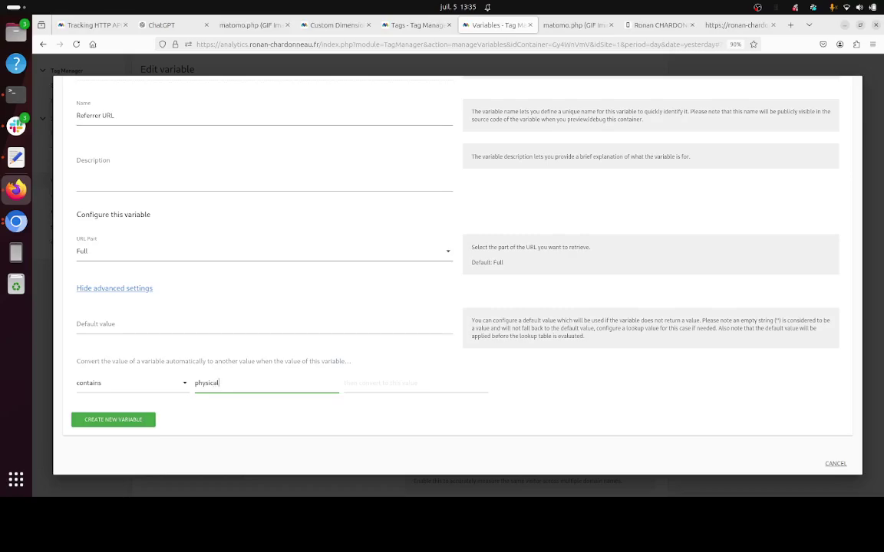
left_click(360, 383)
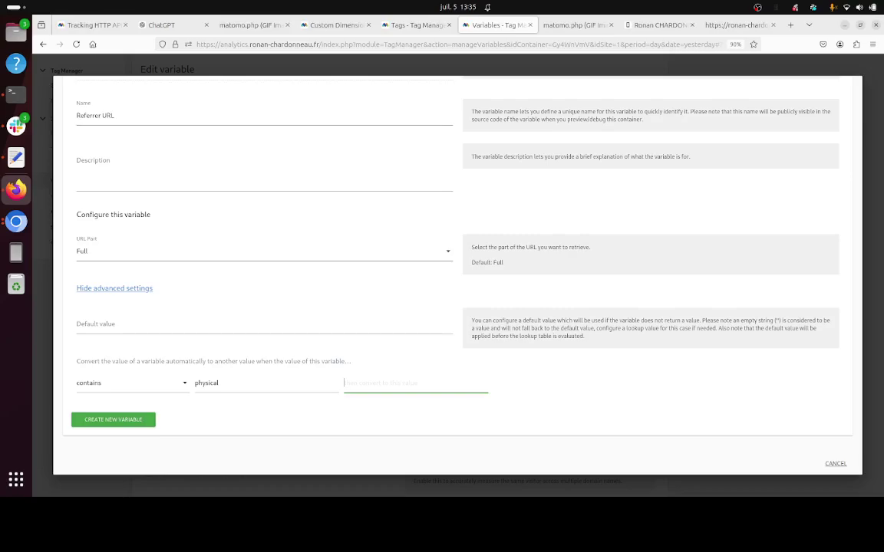
type("physic")
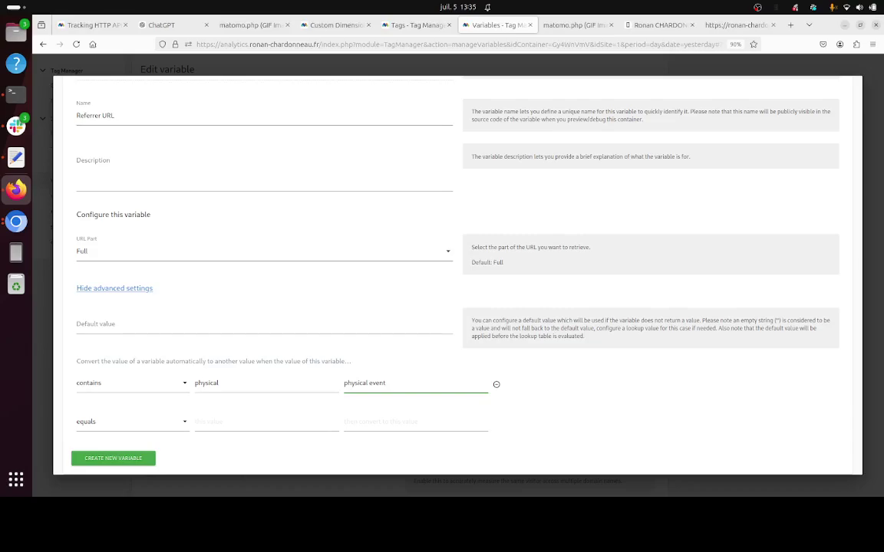
type("al event")
left_click_drag(224, 383, 188, 387)
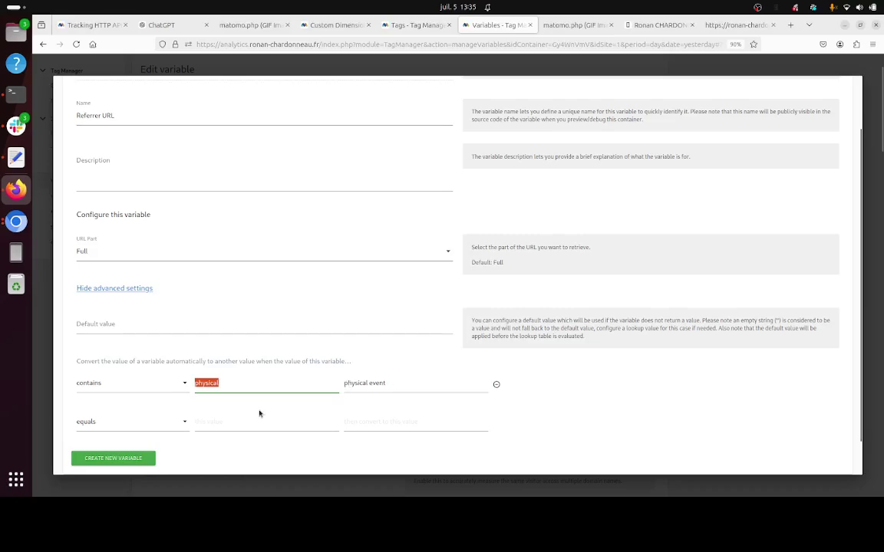
left_click(166, 70)
left_click(102, 269)
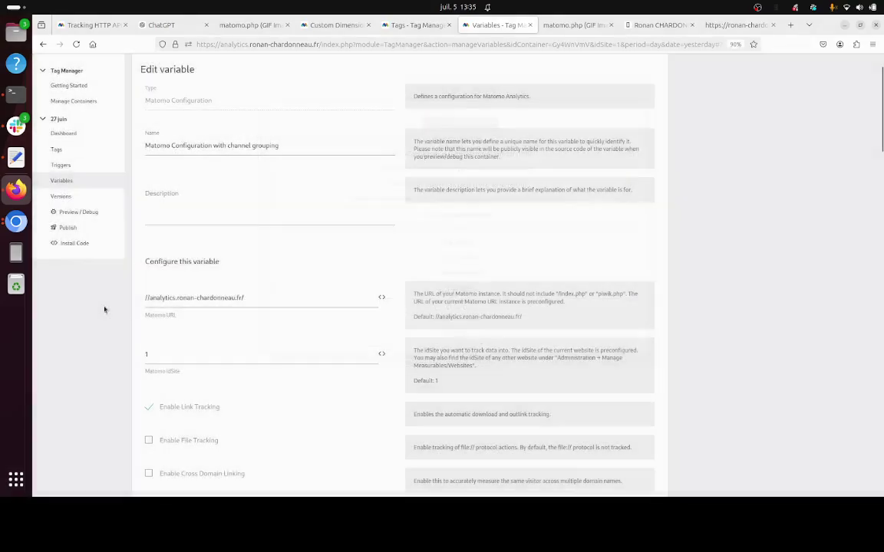
Open the "Referrer URL conversion table" variable in a separate browser tab and review its value conversion rules
right_click(79, 179)
left_click(125, 184)
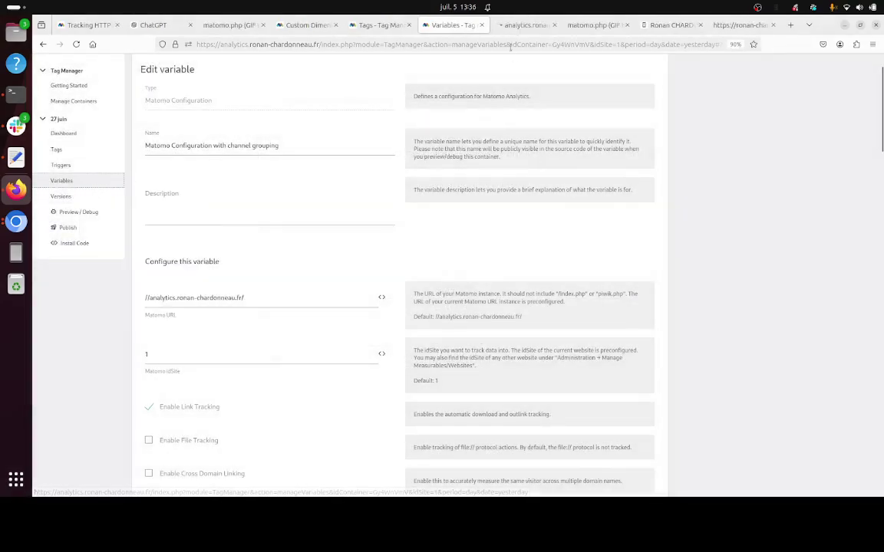
left_click(526, 24)
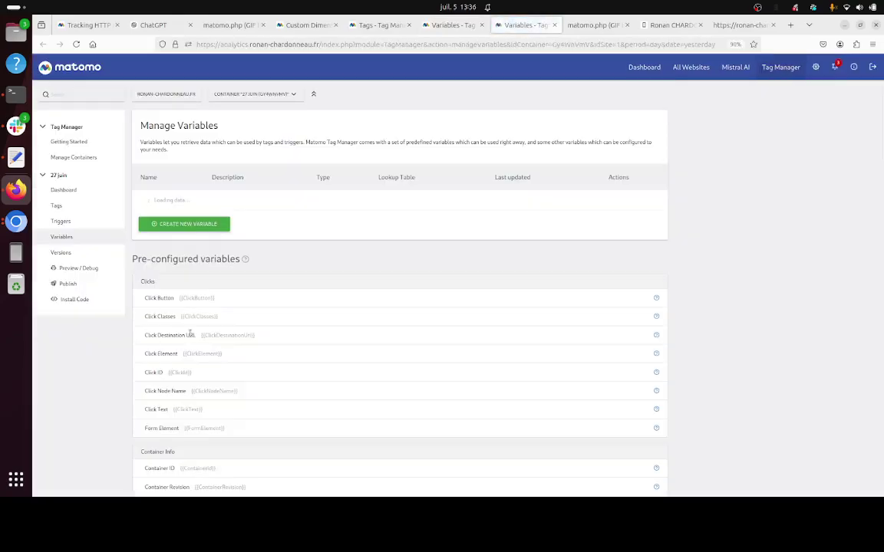
left_click(618, 303)
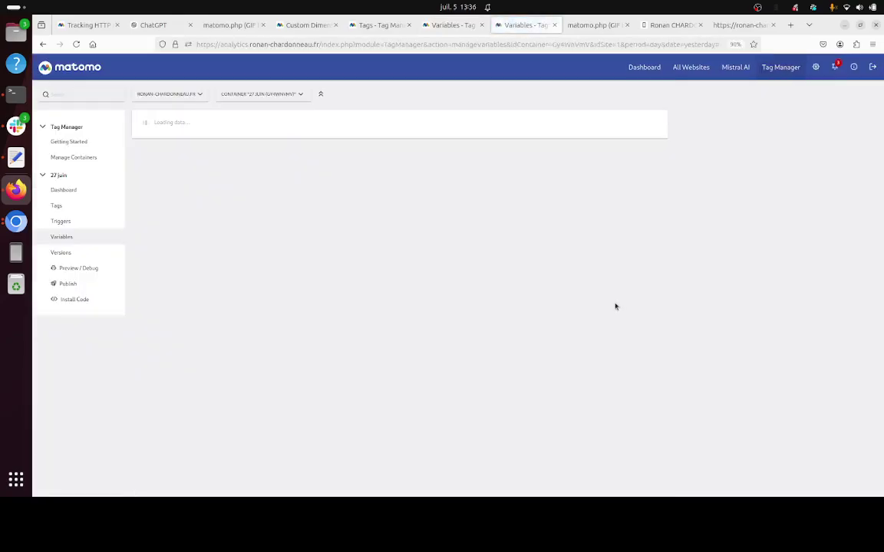
scroll(369, 380, "down", 5)
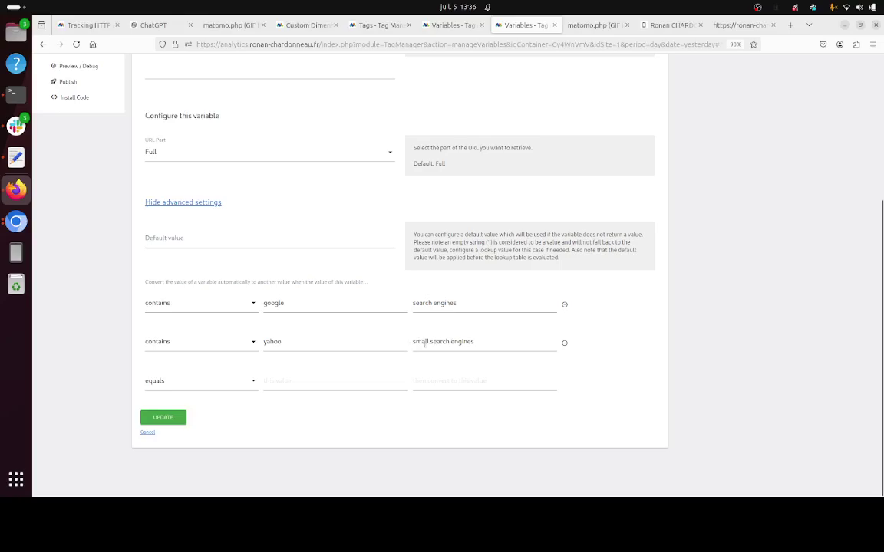
scroll(380, 372, "up", 5)
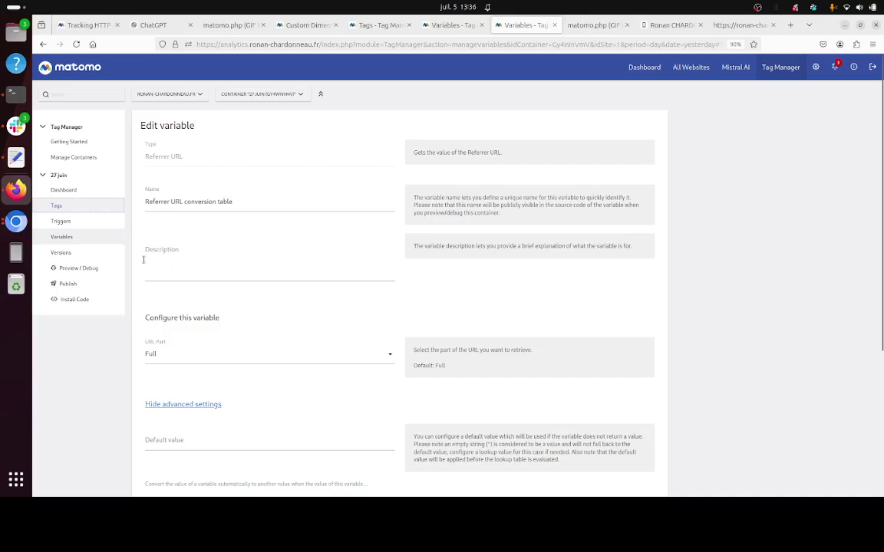
Open the tag "Matomo Analytics with channel grouping" and review the conditions of its "Landing page" trigger
left_click(68, 208)
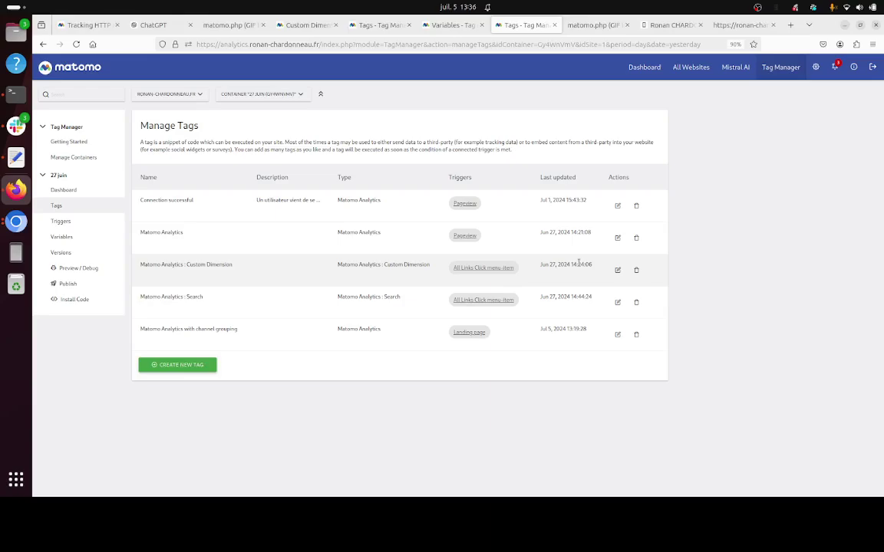
left_click(618, 335)
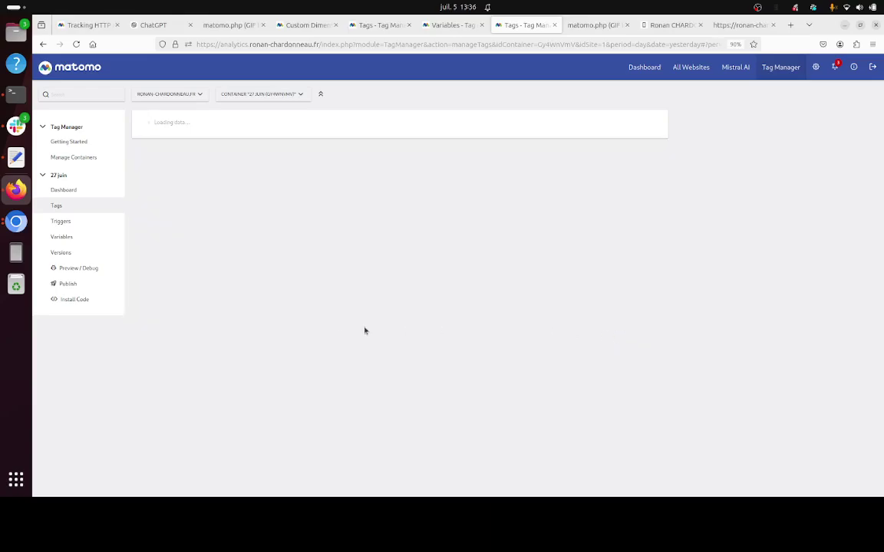
scroll(374, 379, "down", 10)
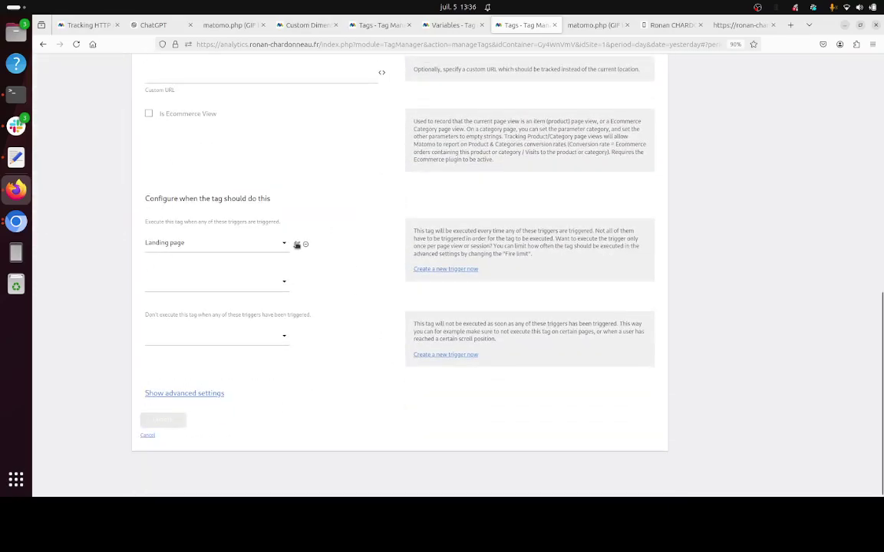
left_click(297, 243)
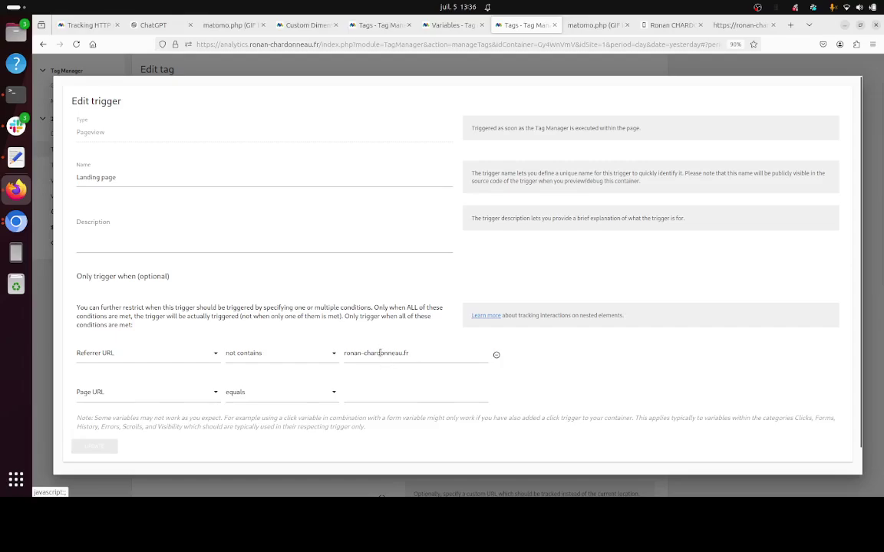
left_click(179, 72)
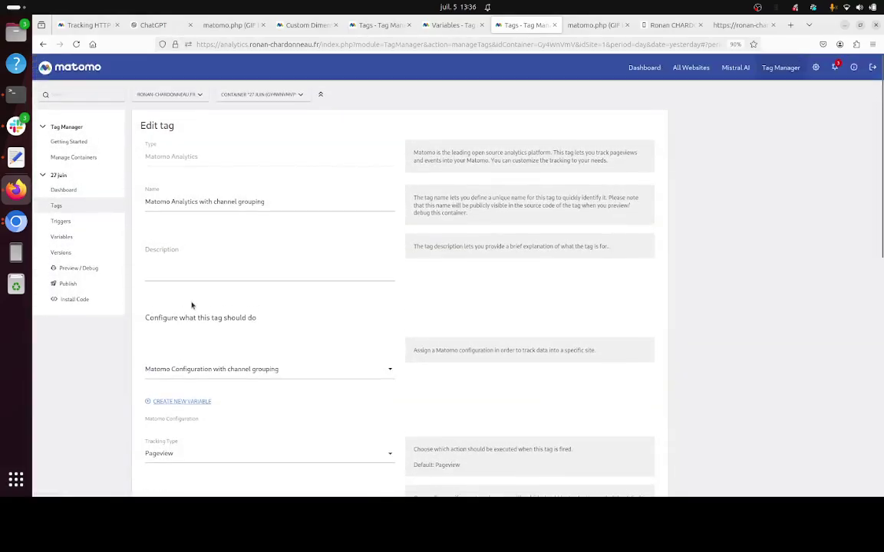
Switch to the Chromium incognito window and delete all cookies stored for the training website using the developer tools
left_click(18, 223)
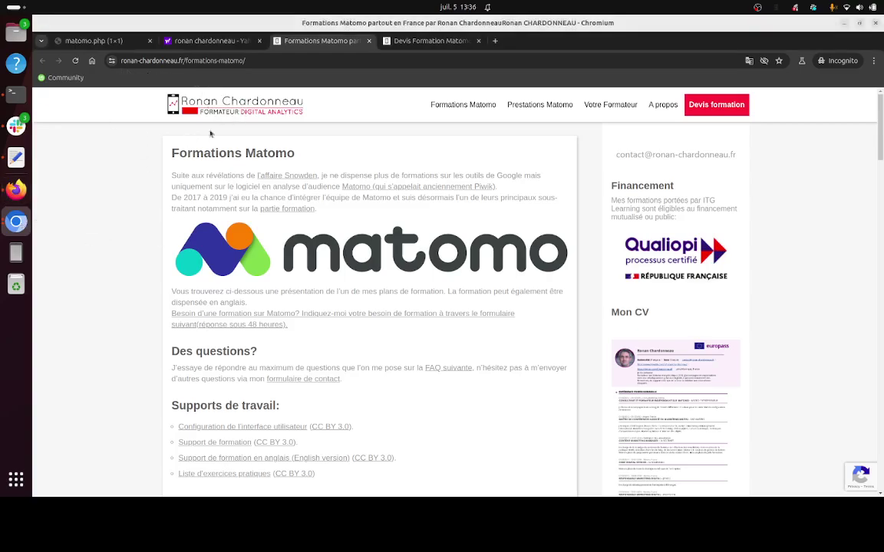
right_click(103, 271)
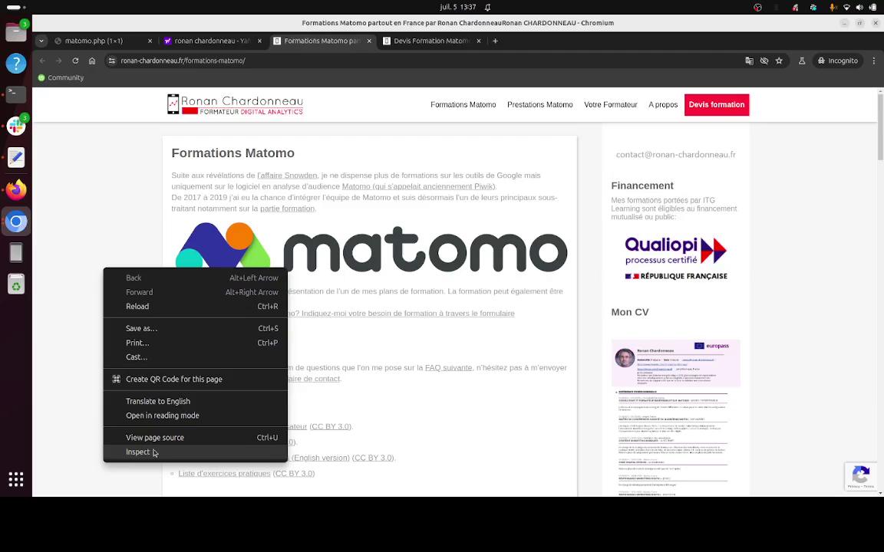
left_click(153, 452)
left_click(411, 233)
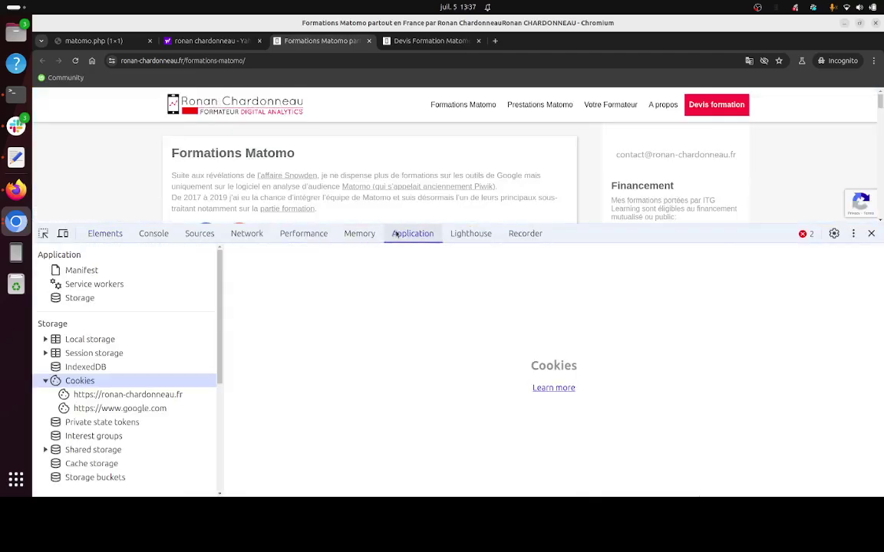
left_click(126, 394)
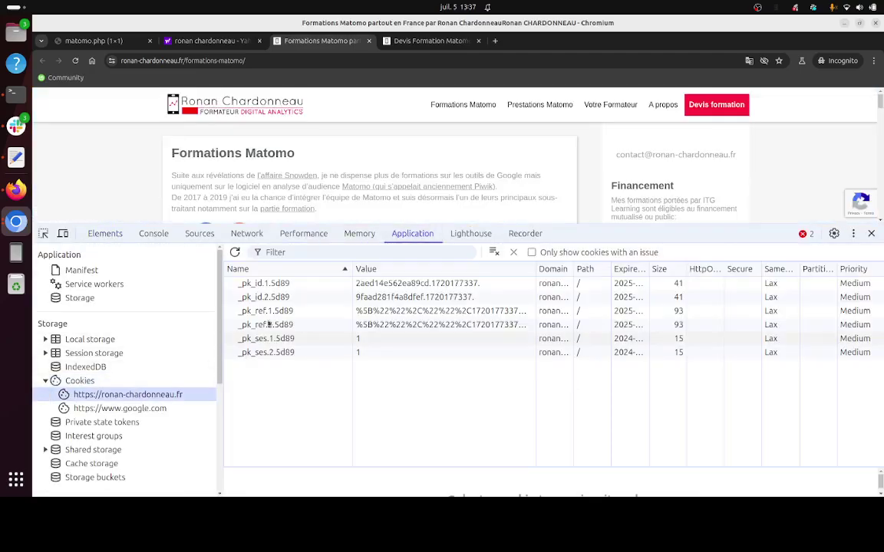
left_click(283, 284)
key("Delete")
key("Delete")
key("Delete")
key("Delete")
key("Delete")
key("Delete")
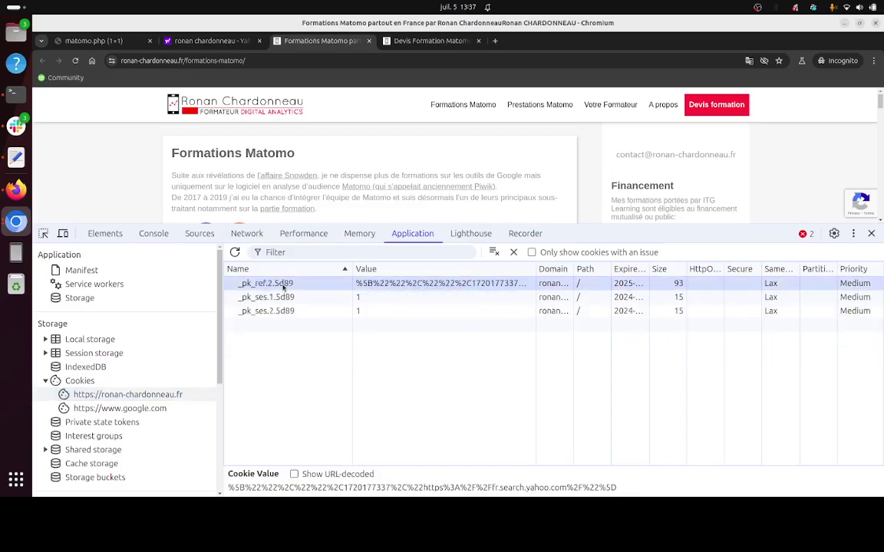
Close both training website pages and the Yahoo search results page, keeping only the matomo.php page open
left_click(445, 41)
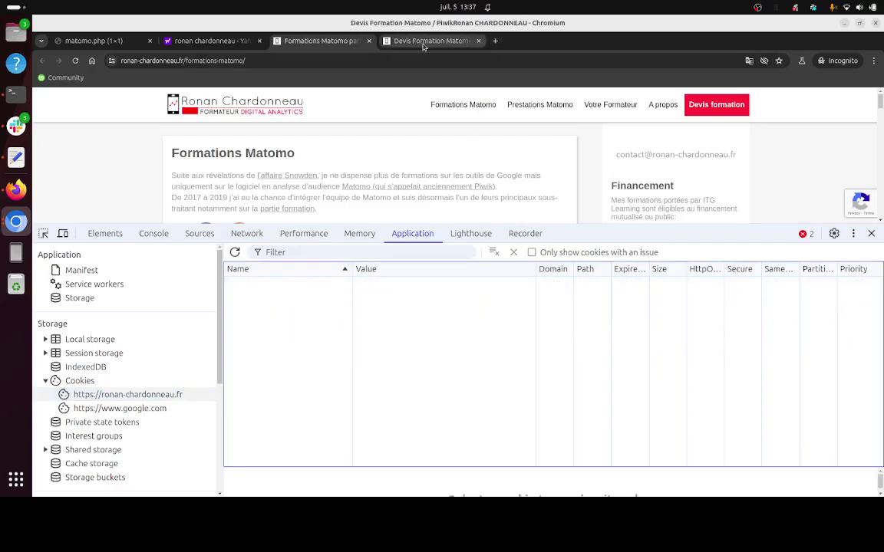
left_click(478, 40)
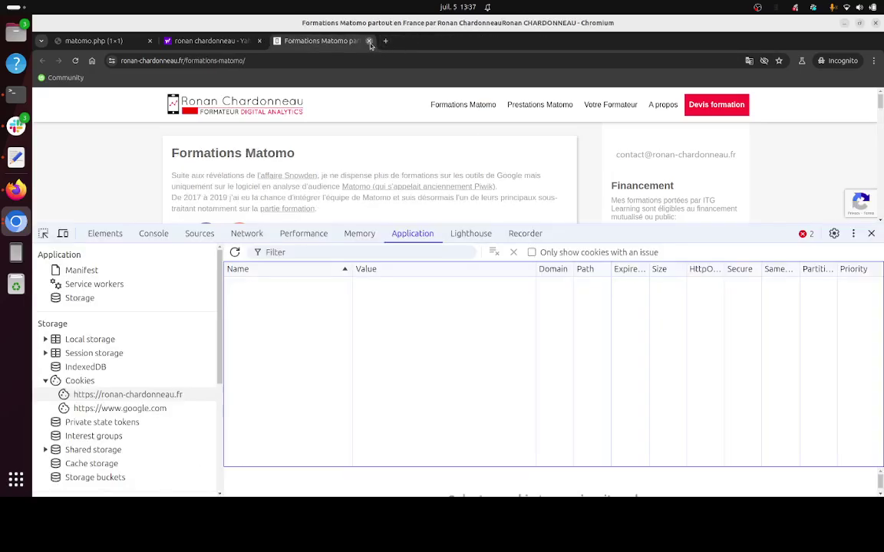
left_click(369, 40)
left_click(259, 41)
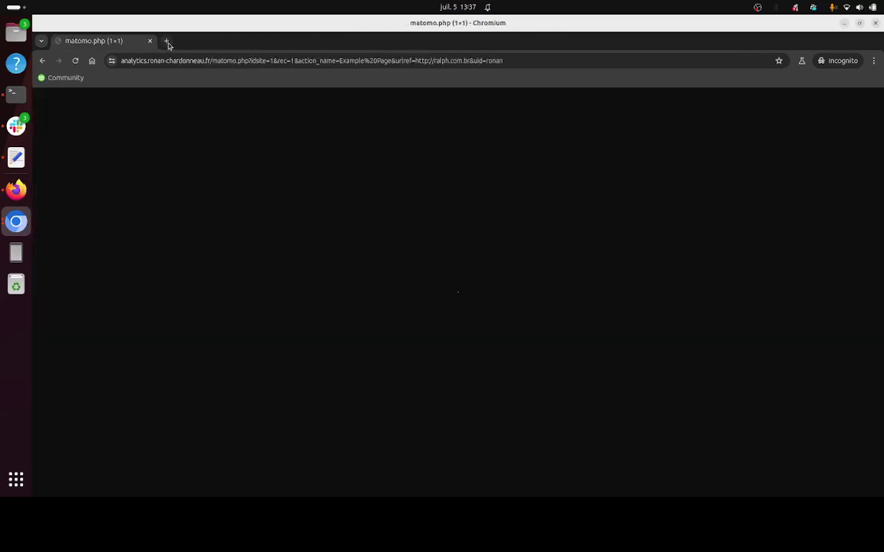
Open google.fr in a new incognito tab and accept all of its cookies
left_click(166, 40)
type("goo")
key("Return")
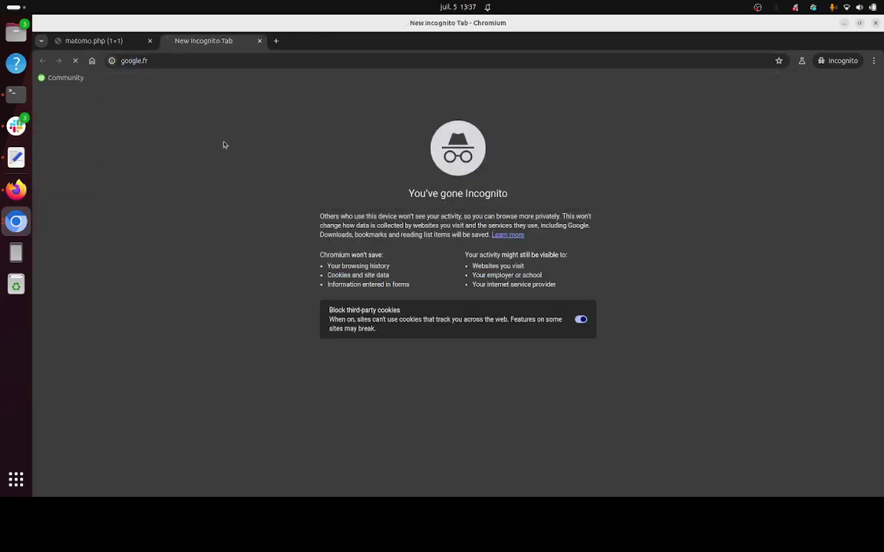
left_click(509, 428)
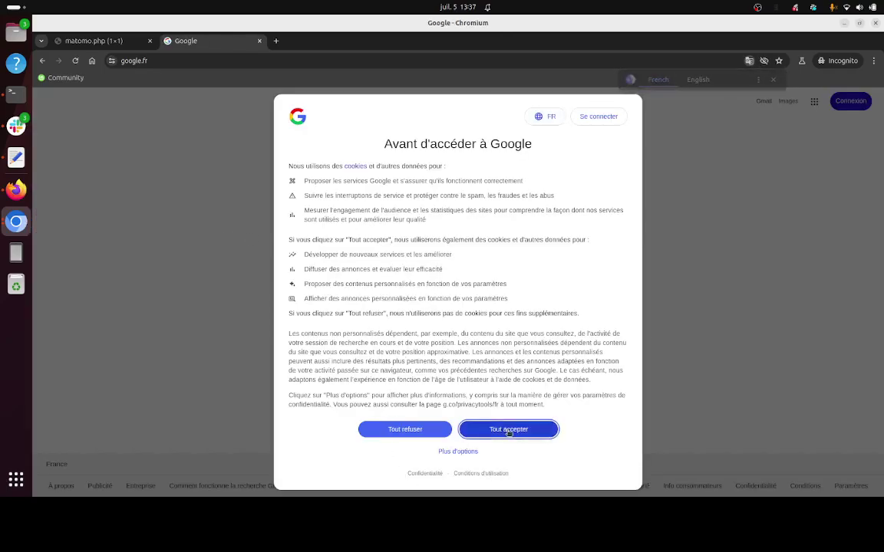
Search Google for the trainer's full name and visit the training website from the results
left_click(368, 267)
type("ron")
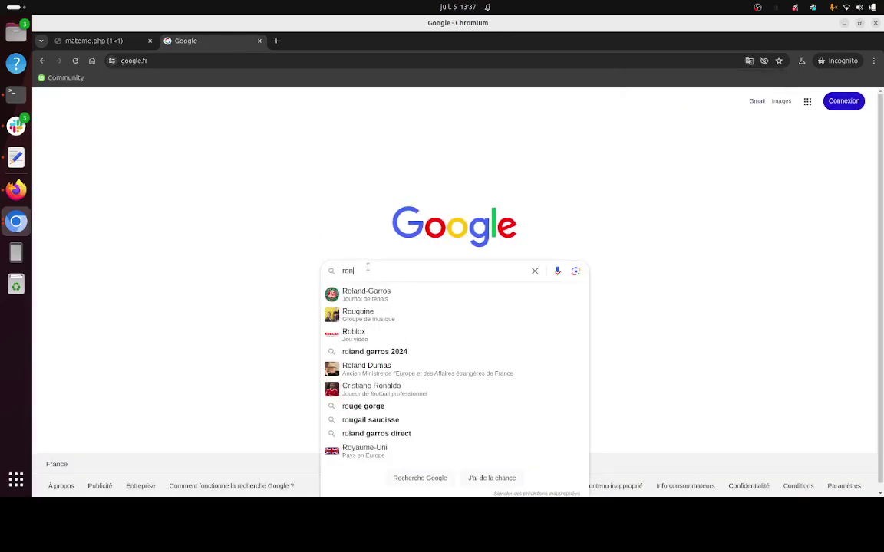
type("an chardonneau")
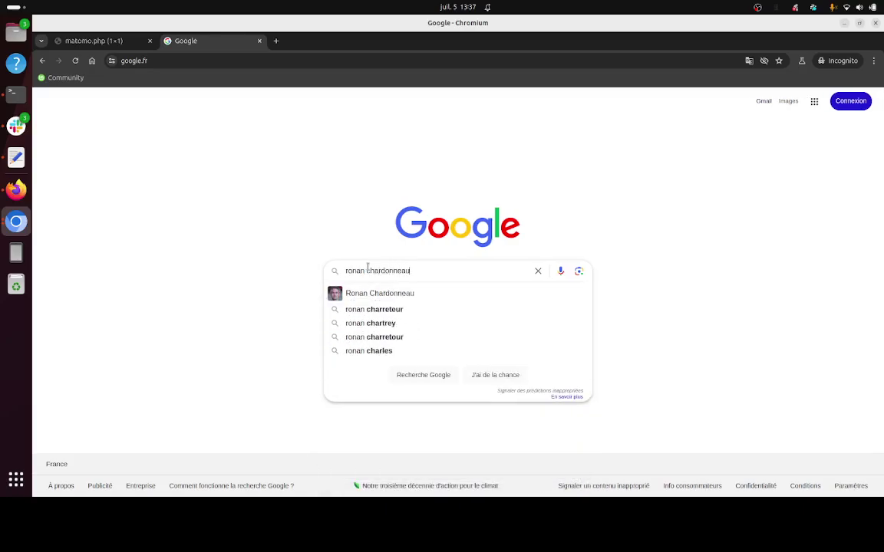
key("Return")
left_click(276, 188)
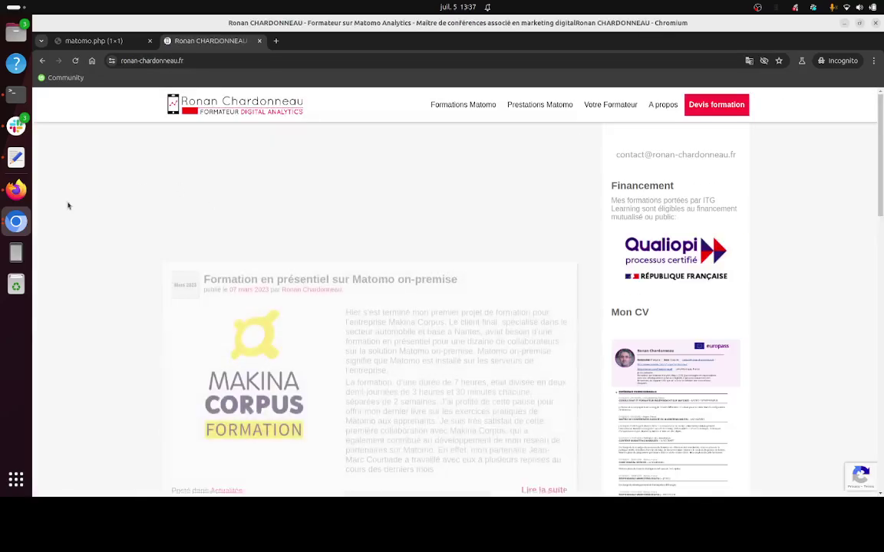
Switch to Firefox, open the Matomo dashboard in a separate tab and show the Visits Log for 2024-07-05
left_click(17, 191)
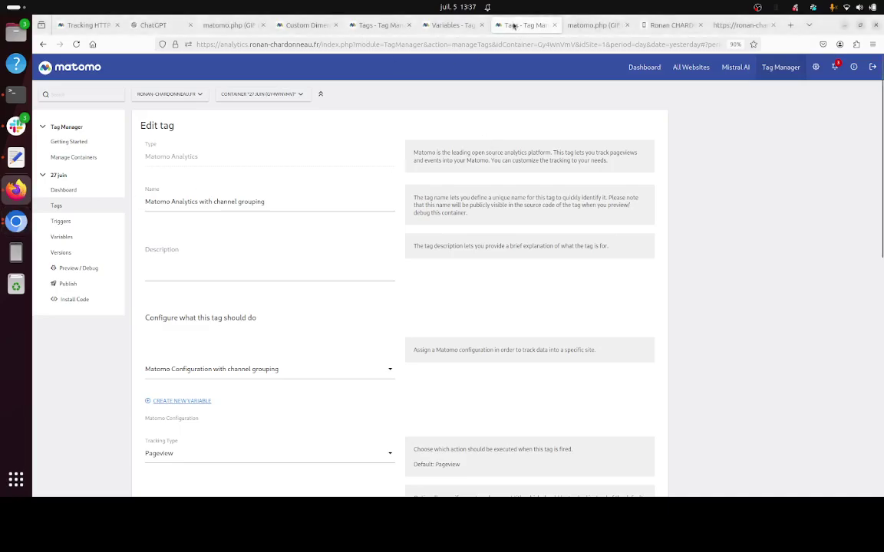
right_click(653, 69)
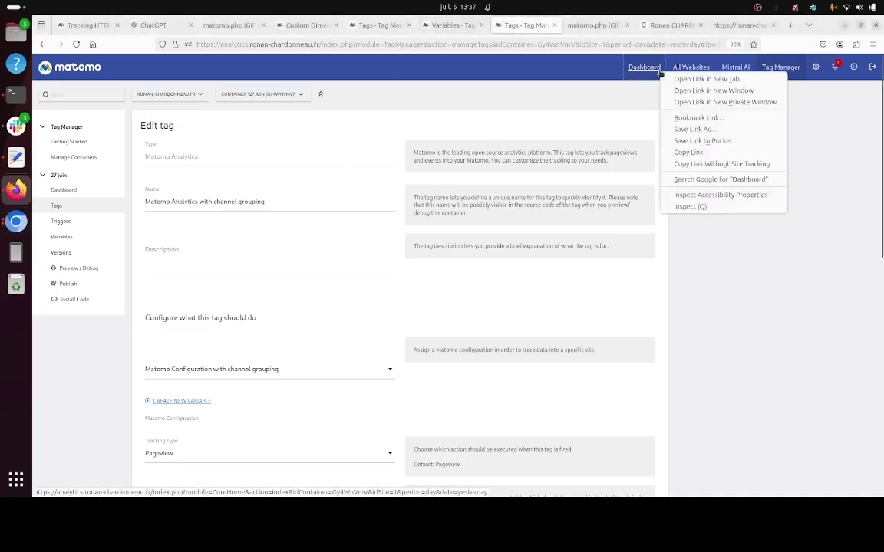
left_click(695, 77)
left_click(539, 26)
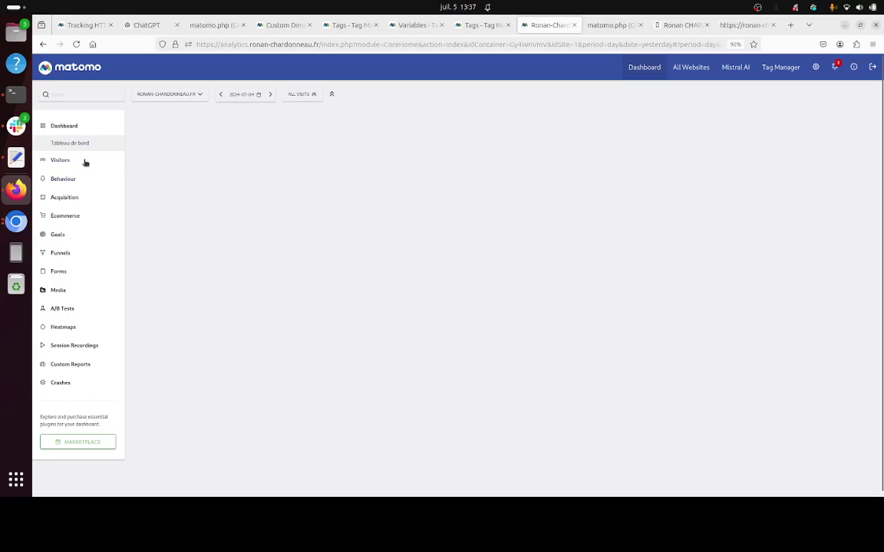
left_click(82, 160)
left_click(73, 177)
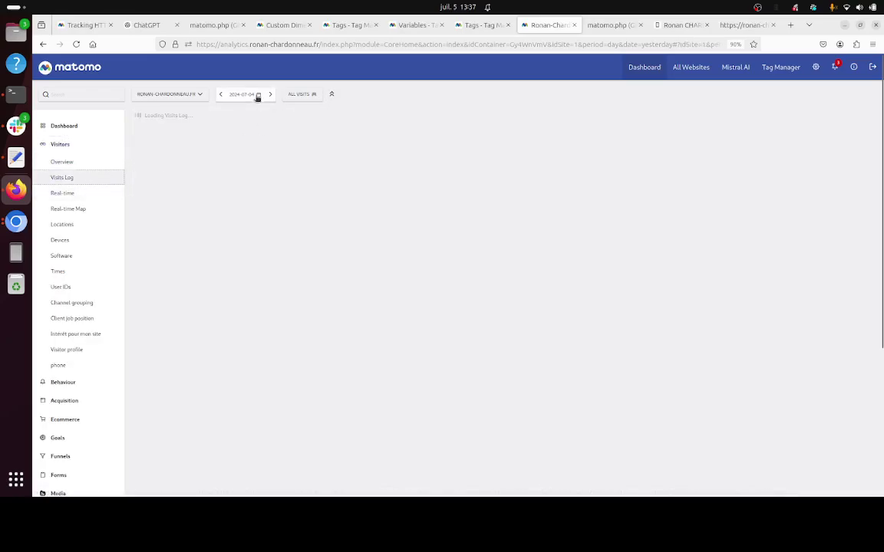
left_click(271, 94)
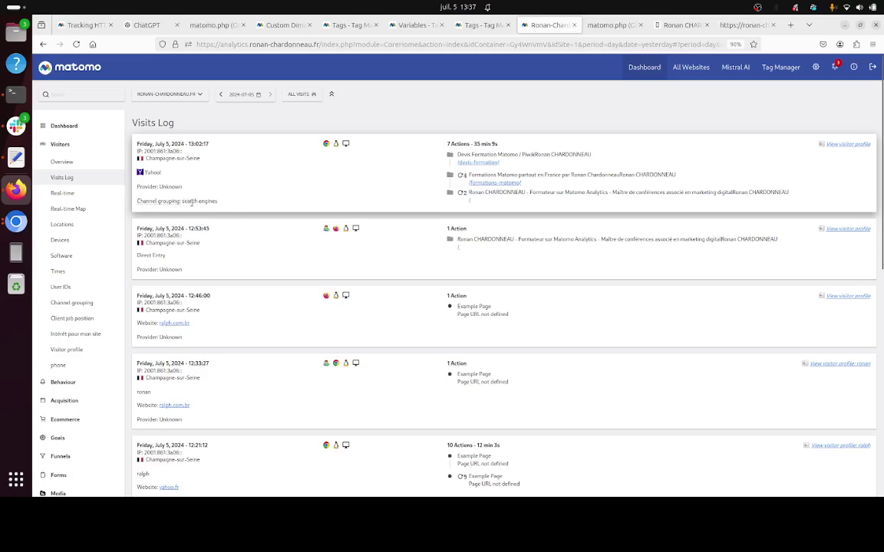
Highlight the channel grouping value of the most recent visit in the Visits Log
left_click_drag(180, 201, 219, 201)
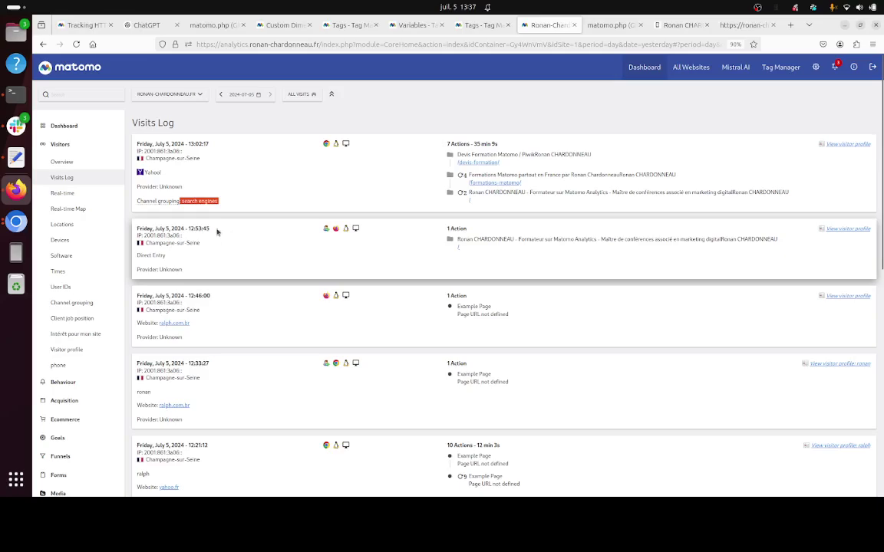
left_click(216, 201)
left_click_drag(181, 201, 219, 201)
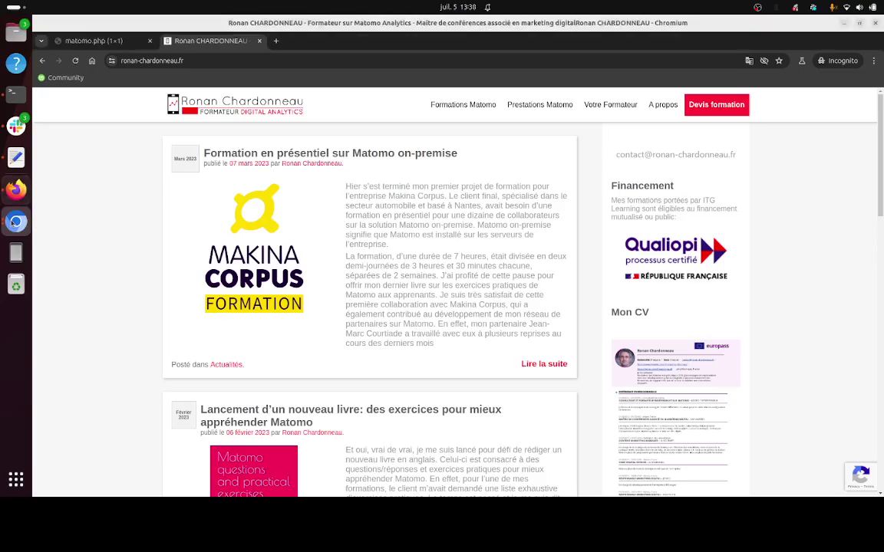
Switch back to the Chromium incognito window and load yahoo.fr in place of the training website
left_click(16, 189)
left_click(207, 61)
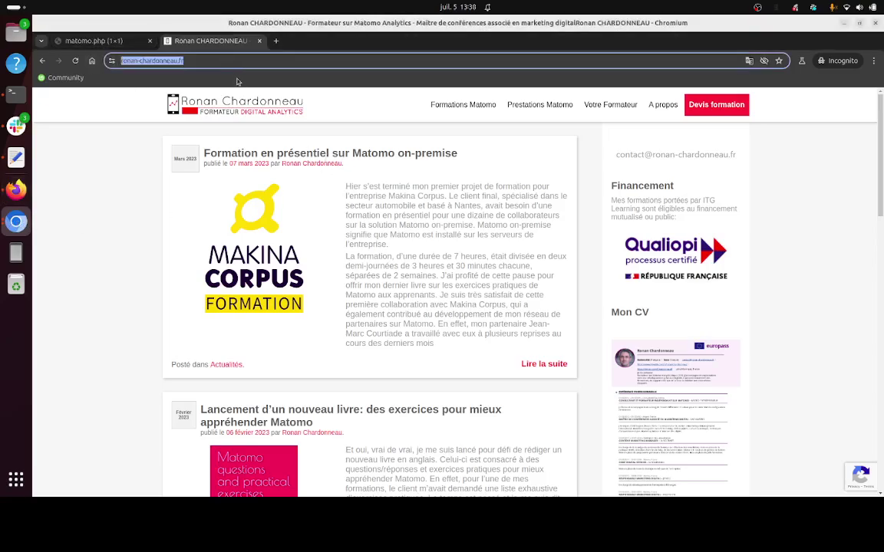
type("yahoo")
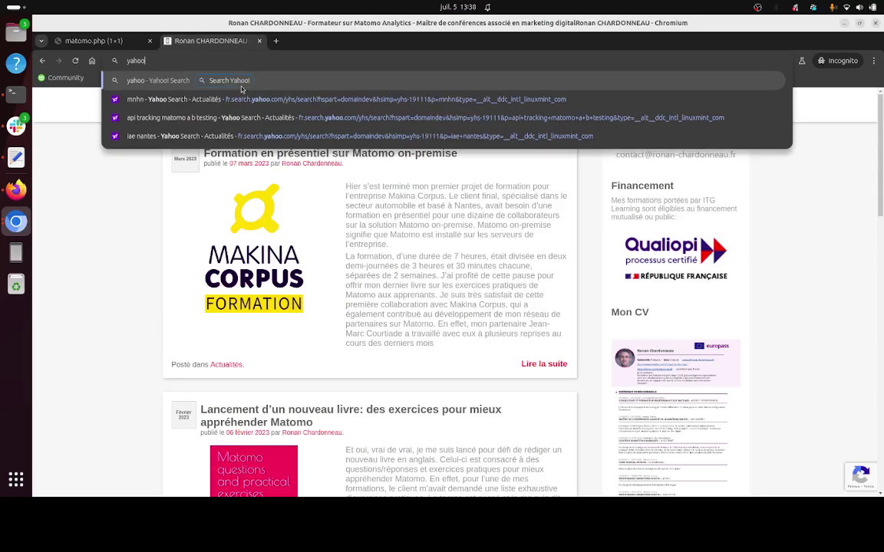
type(".fr")
key("Return")
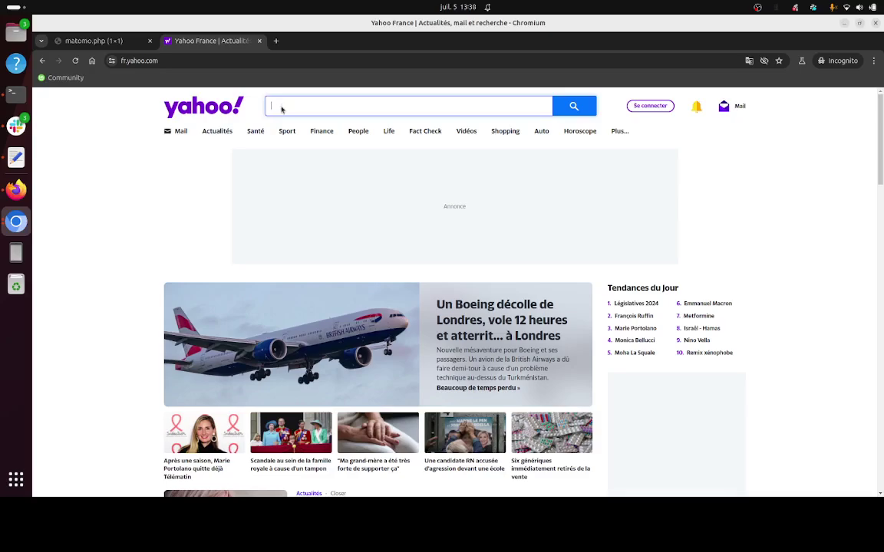
Search Yahoo for the trainer's full name and visit the training website from the first result
type("ronan chardonni")
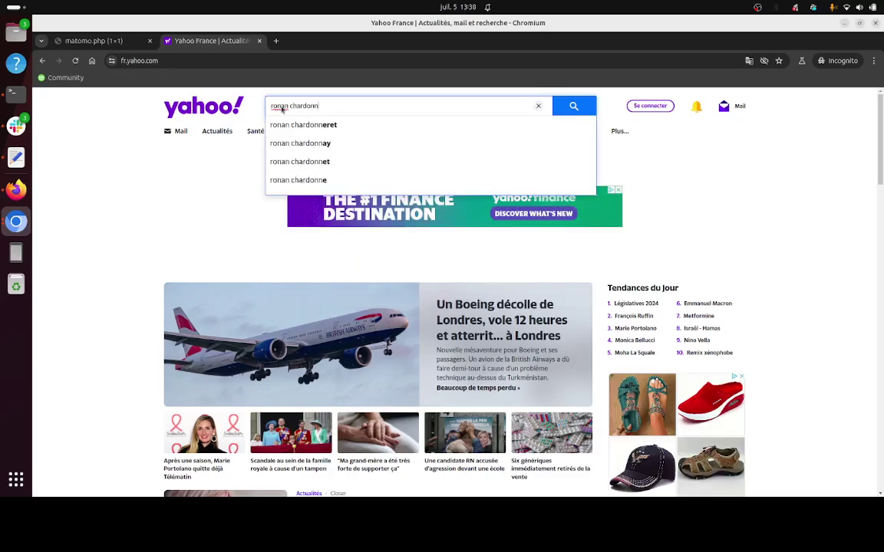
key("BackSpace")
type("eau")
key("Return")
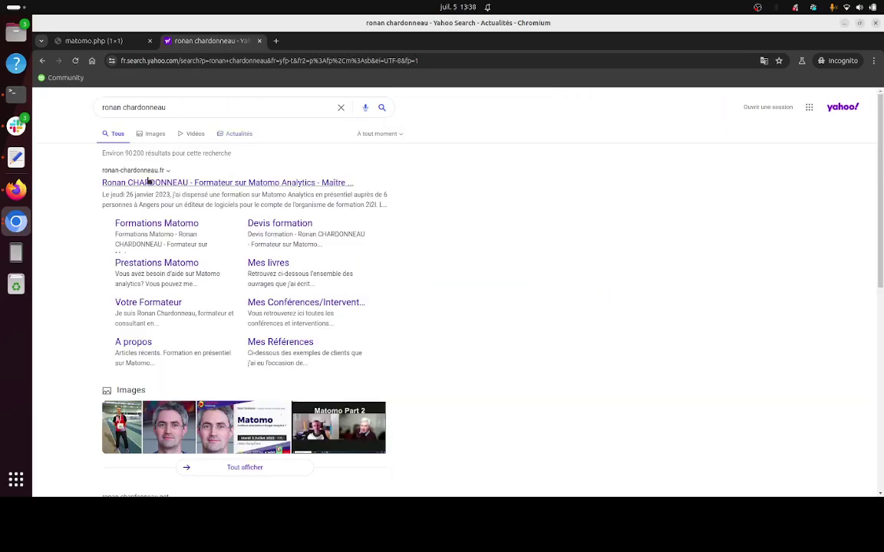
left_click(161, 183)
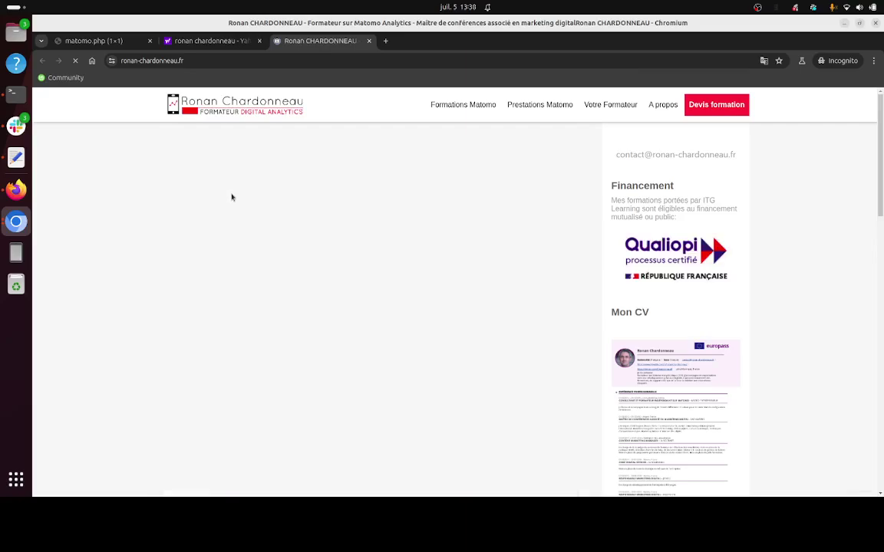
Switch to Firefox and check the most recent visit's channel grouping and referrer in the Visits Log
left_click(19, 190)
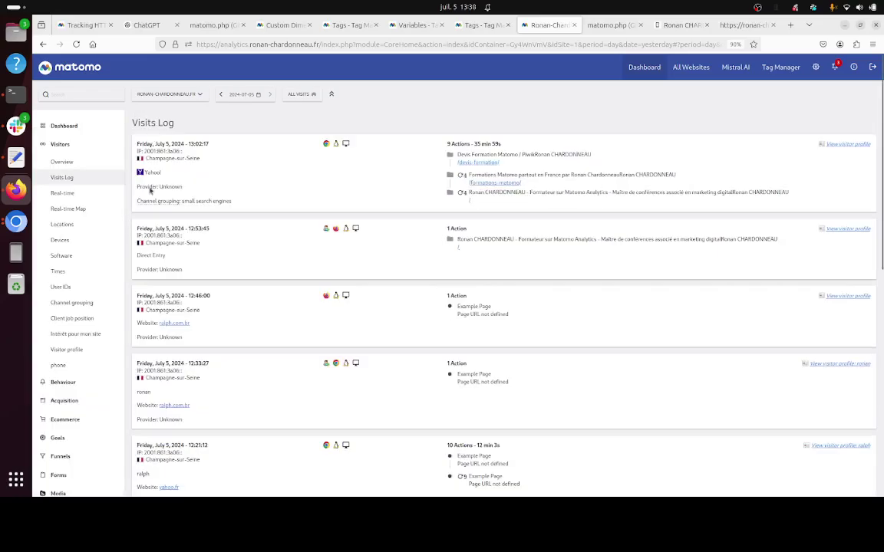
left_click_drag(181, 201, 232, 201)
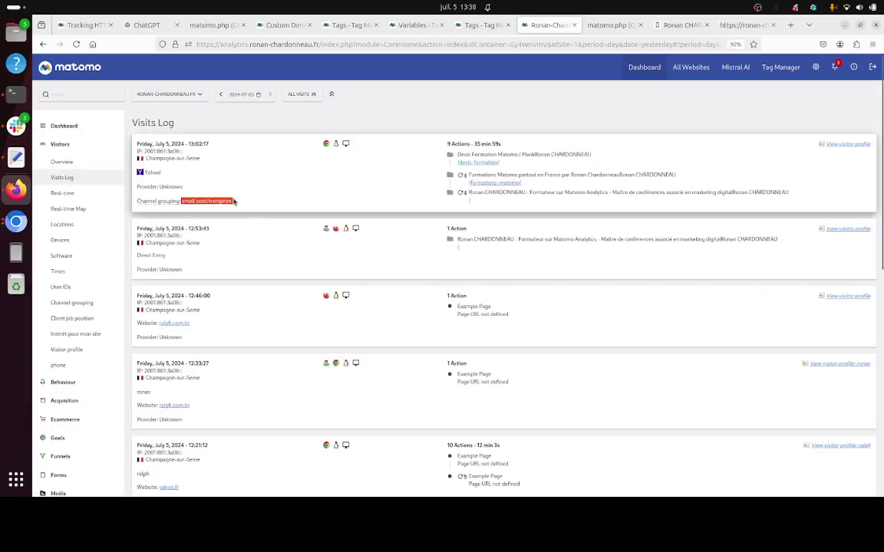
double_click(152, 172)
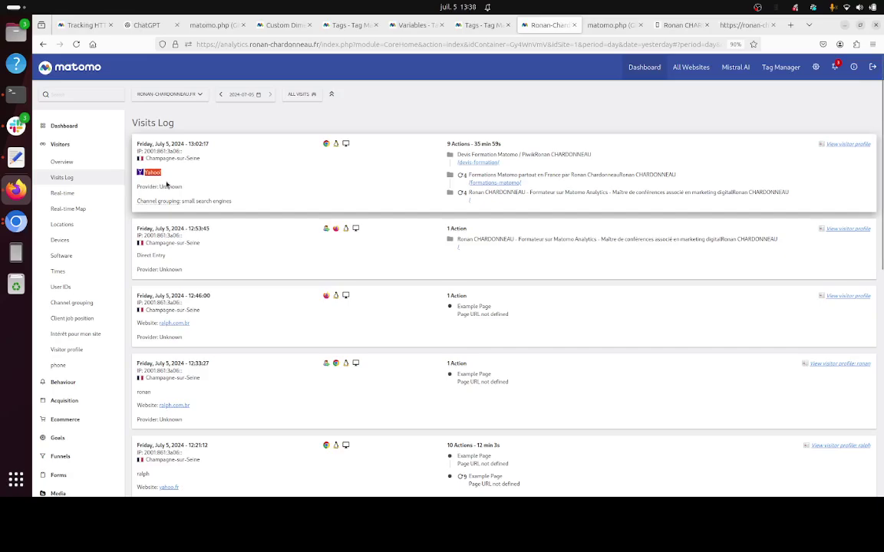
Leave the Tag Manager variable for the website's analytics reports and open the visitors' Channel grouping report
left_click(339, 25)
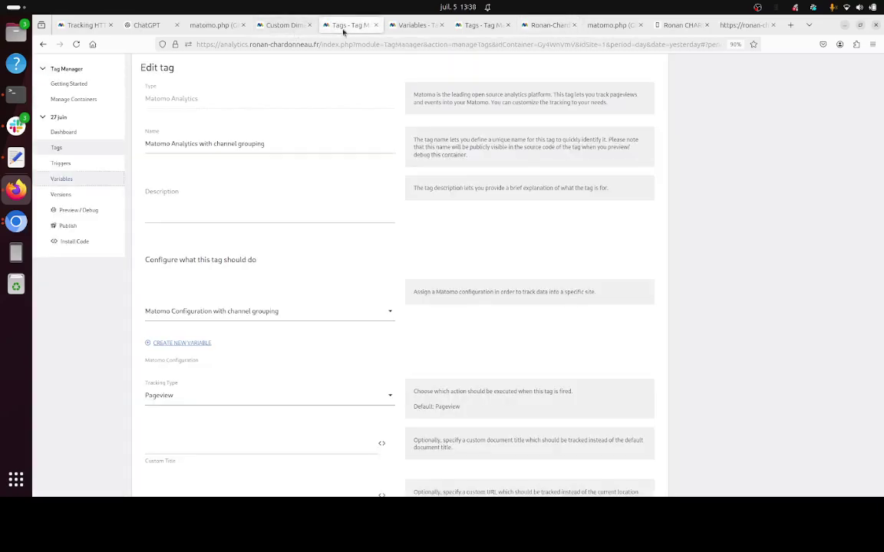
left_click(400, 34)
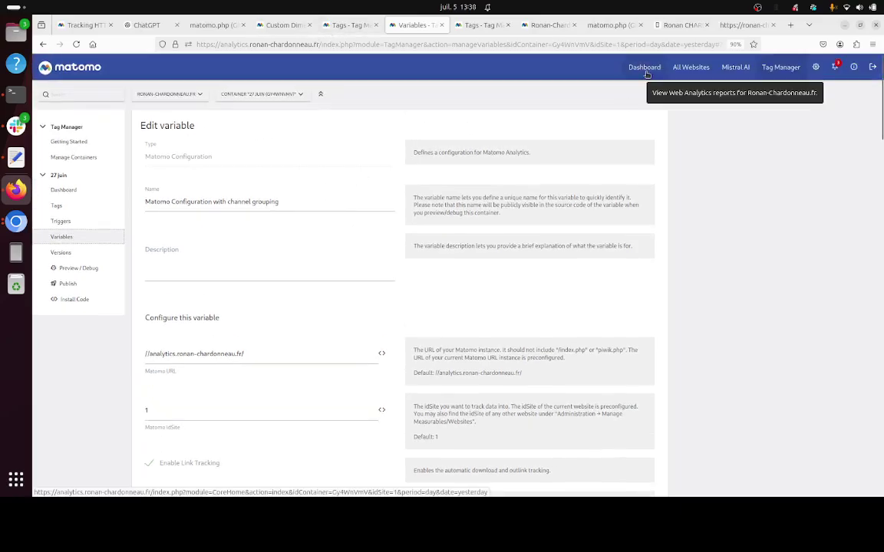
left_click(645, 70)
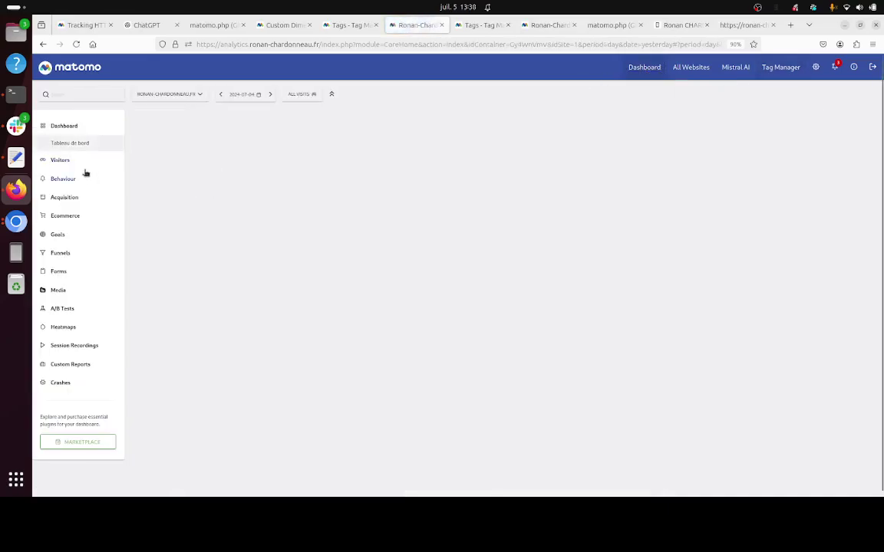
left_click(86, 160)
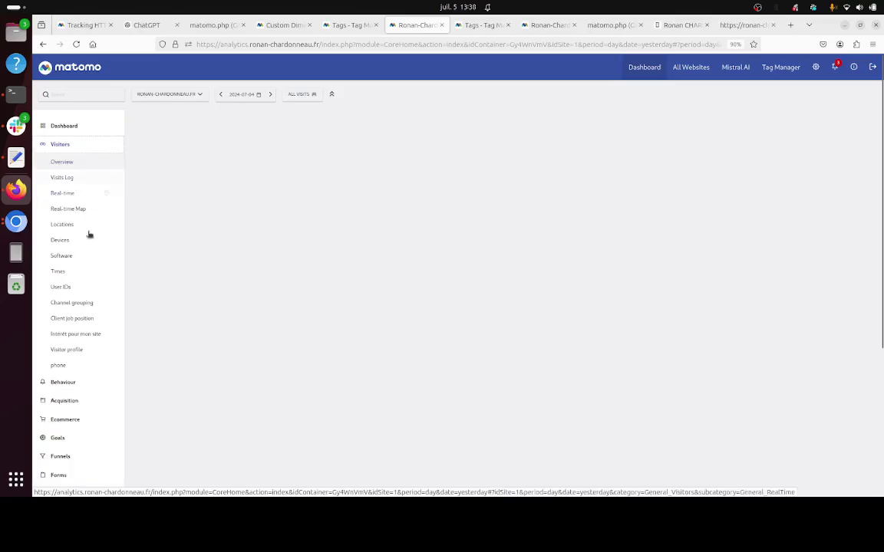
left_click(72, 303)
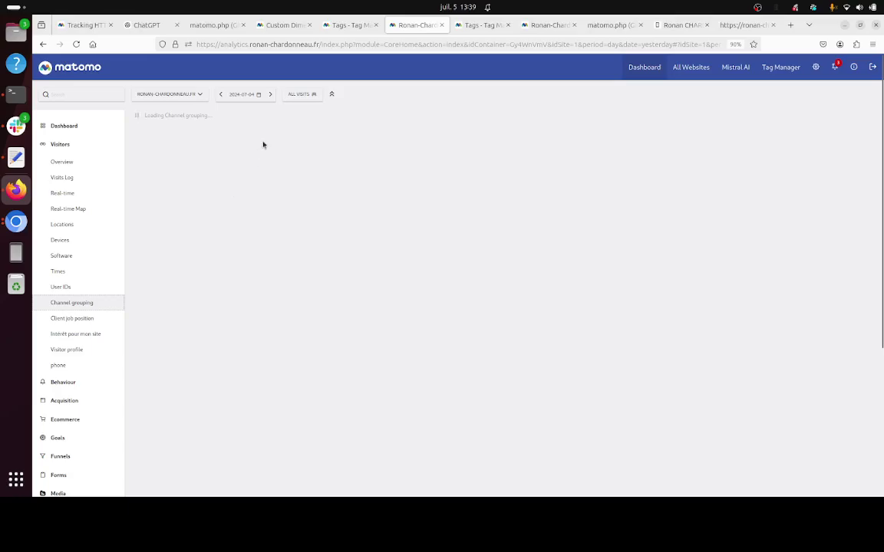
Move the Channel grouping report forward to 2024-07-05 and examine the channel name in its first row
left_click(266, 96)
left_click(270, 95)
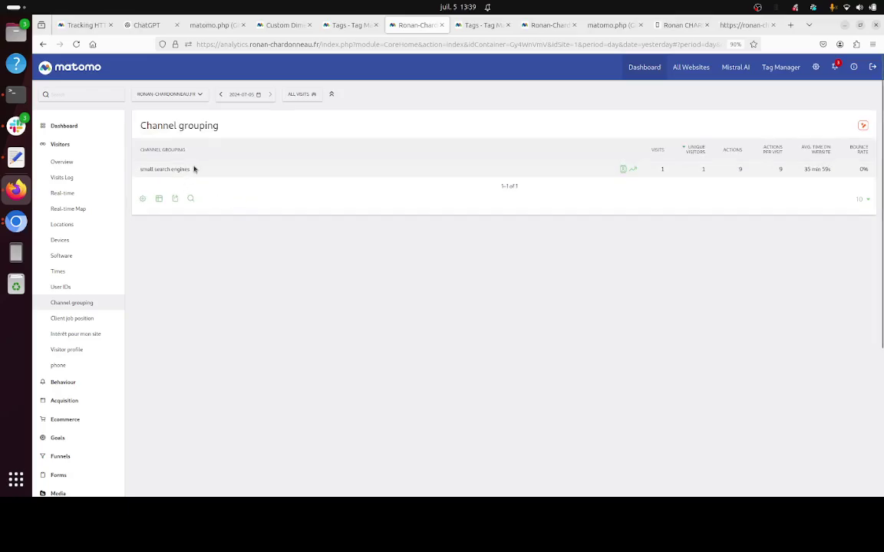
left_click_drag(138, 169, 192, 170)
left_click(158, 168)
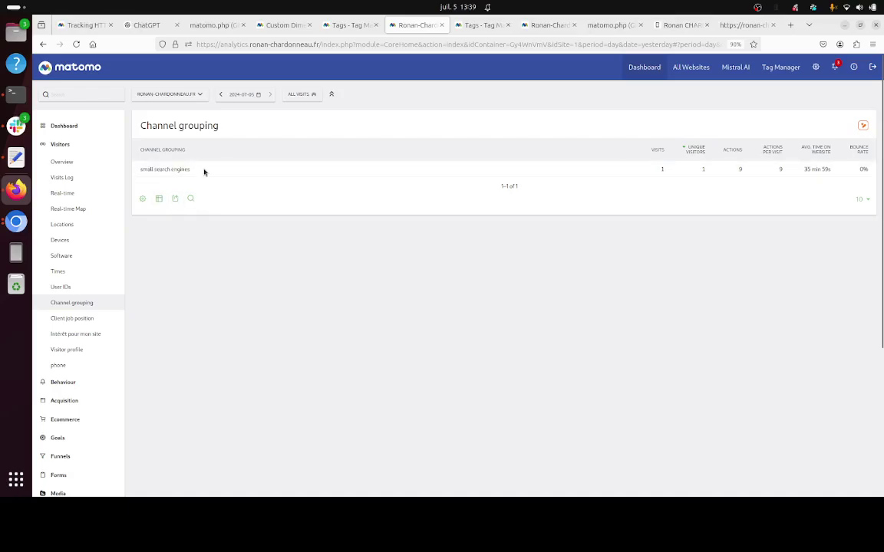